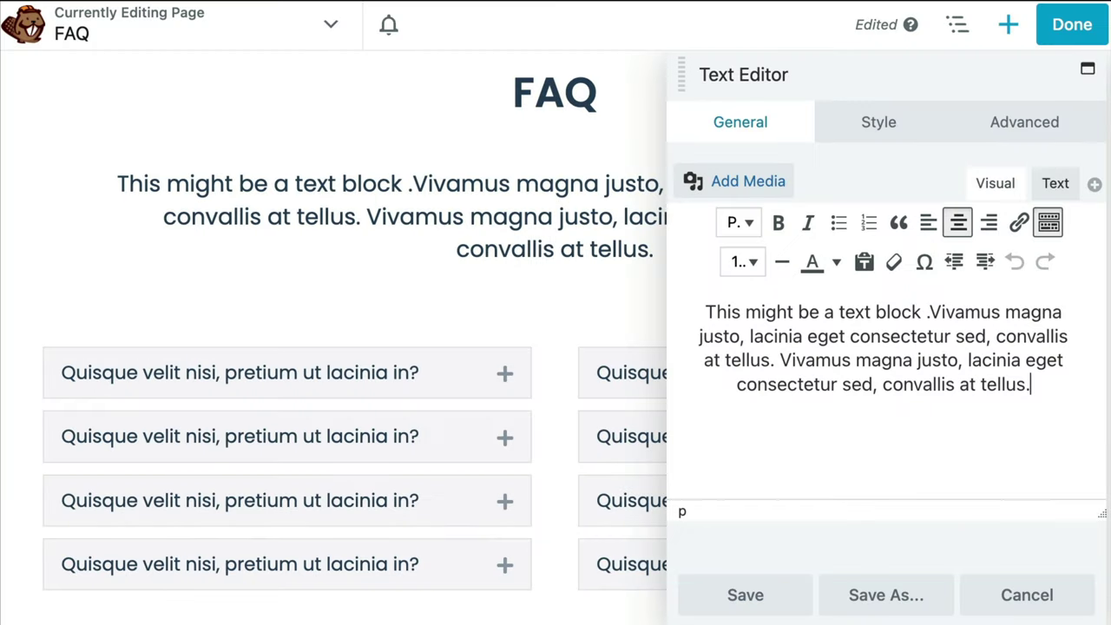
- Replace the intro paragraph with 'How to add a FAQ section to WordPress.' and save
drag(1031, 384, 705, 312)
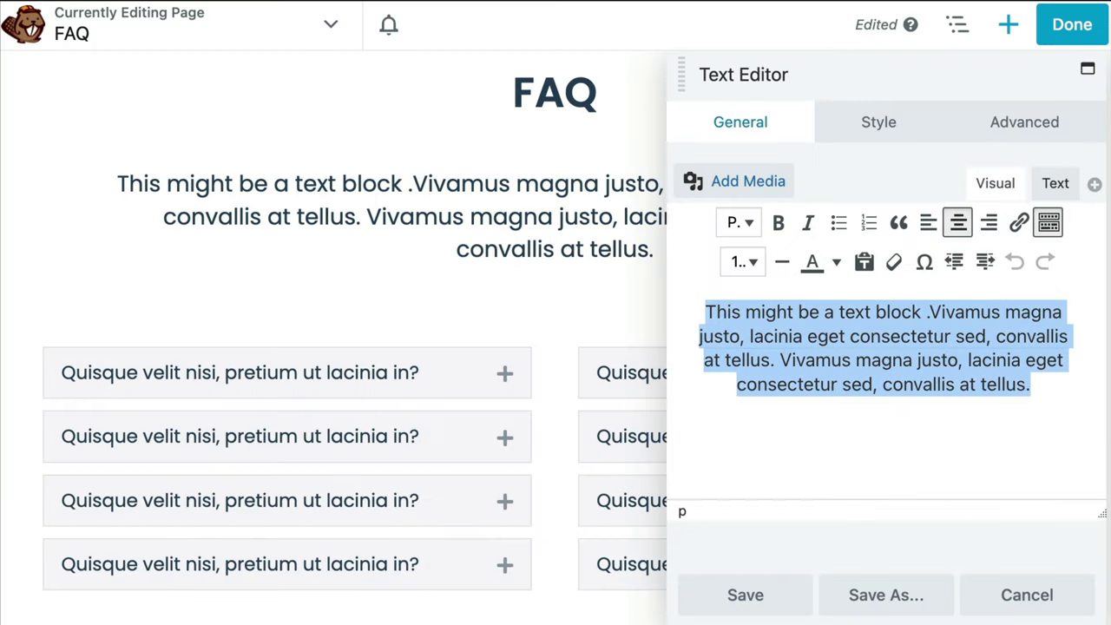
text(How to add a FAQ section to WordPress)
text(.)
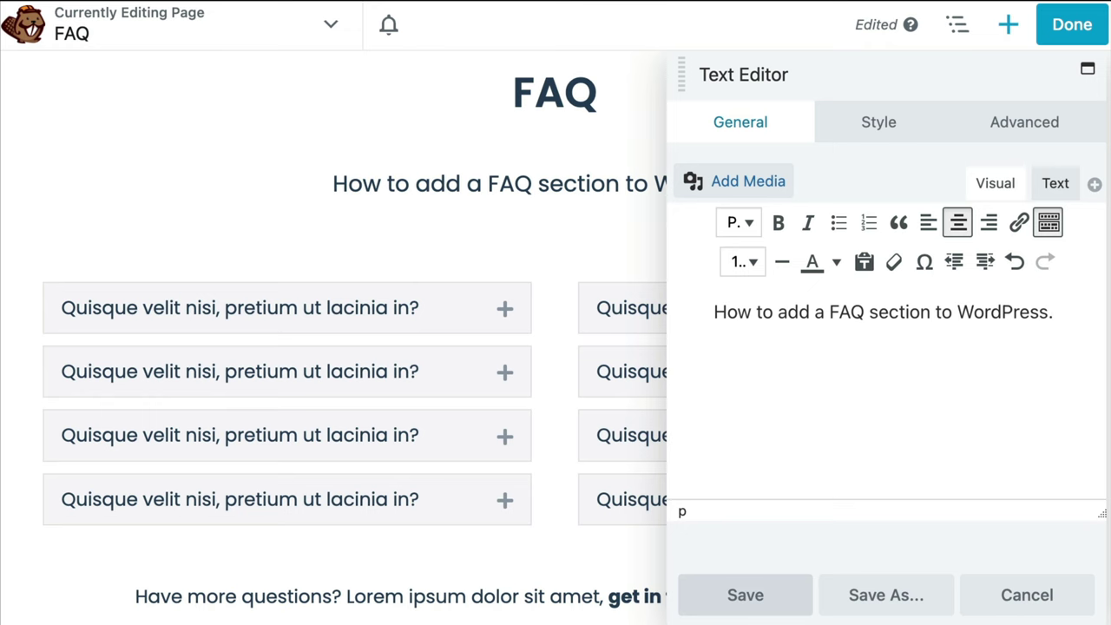
click(745, 595)
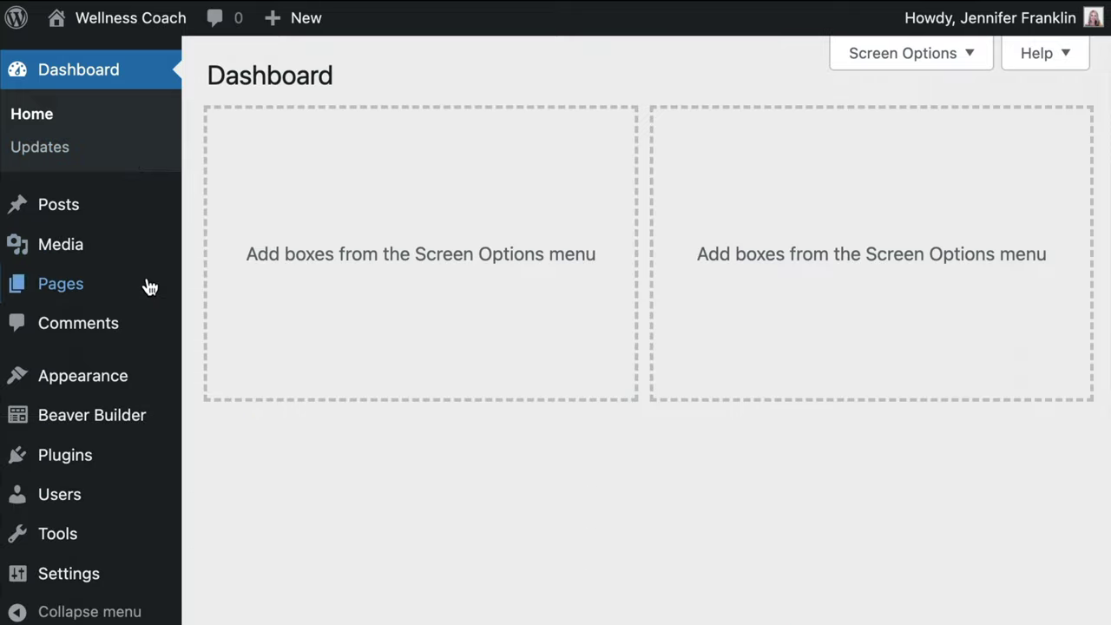
- Create a new page titled 'FAQ' and open it in Beaver Builder
mouse_move(149, 299)
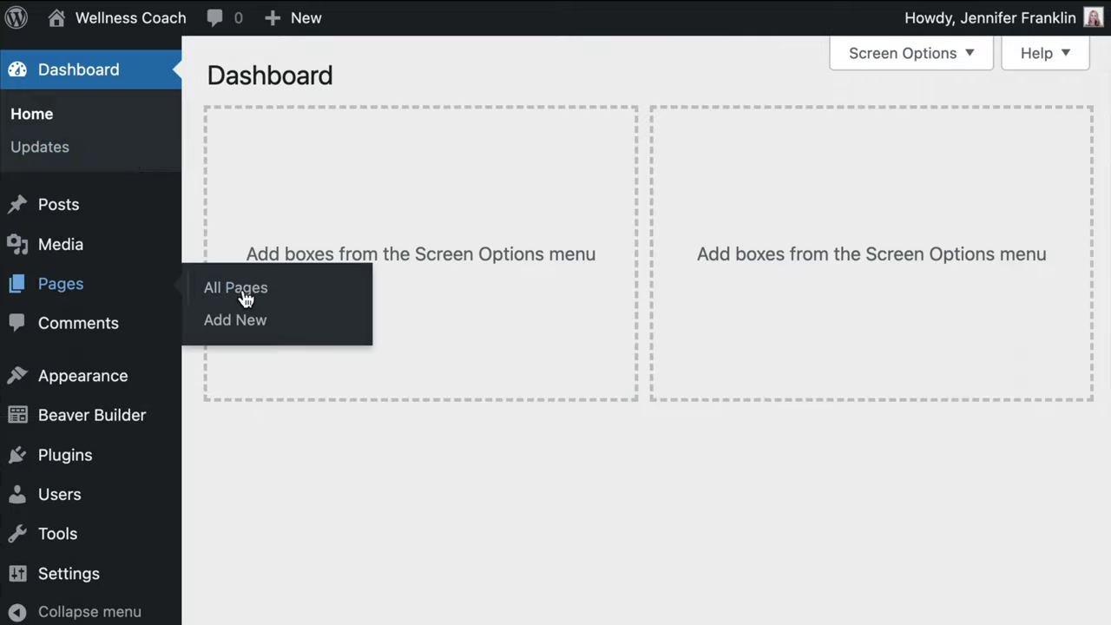
click(285, 319)
text(FAQ)
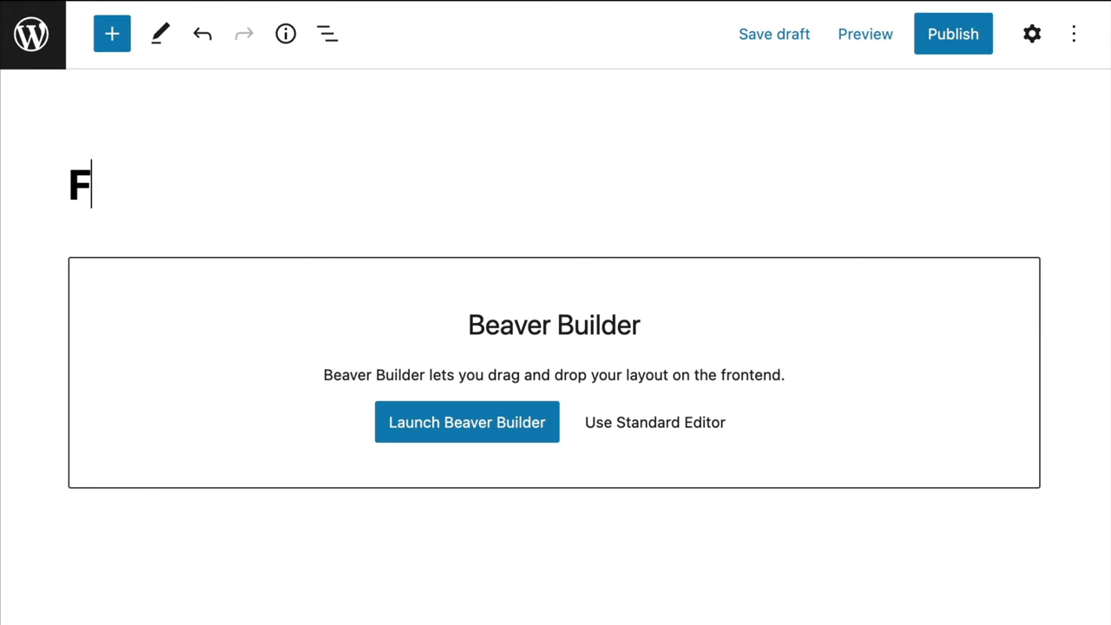
click(550, 439)
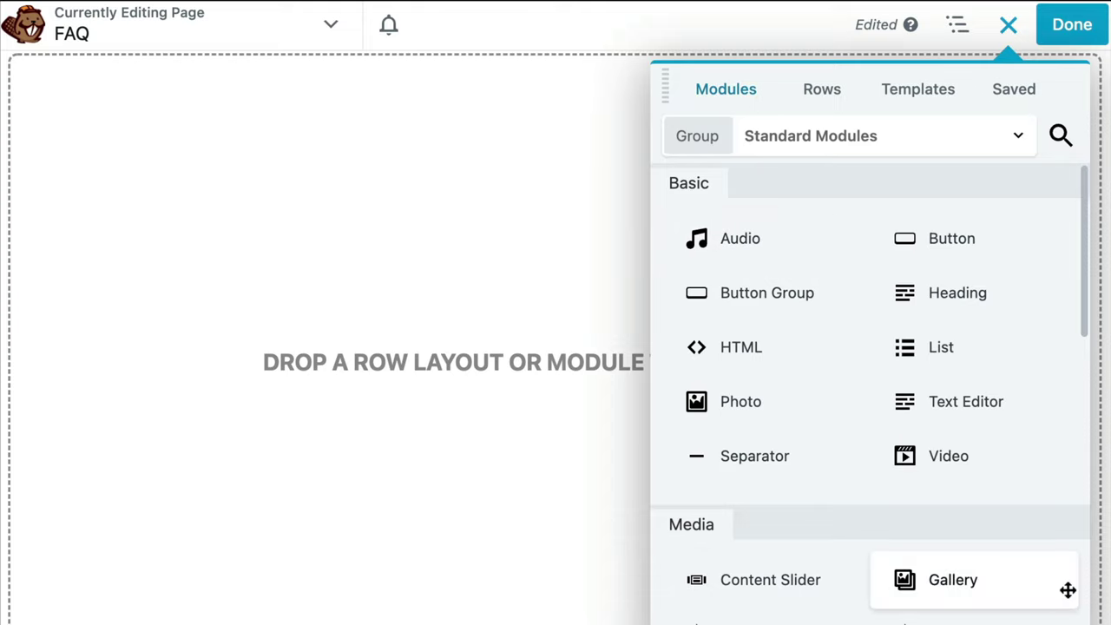
- Drag the Accordion module from the Layout modules onto the empty FAQ page
scroll(1068, 591, down, 5)
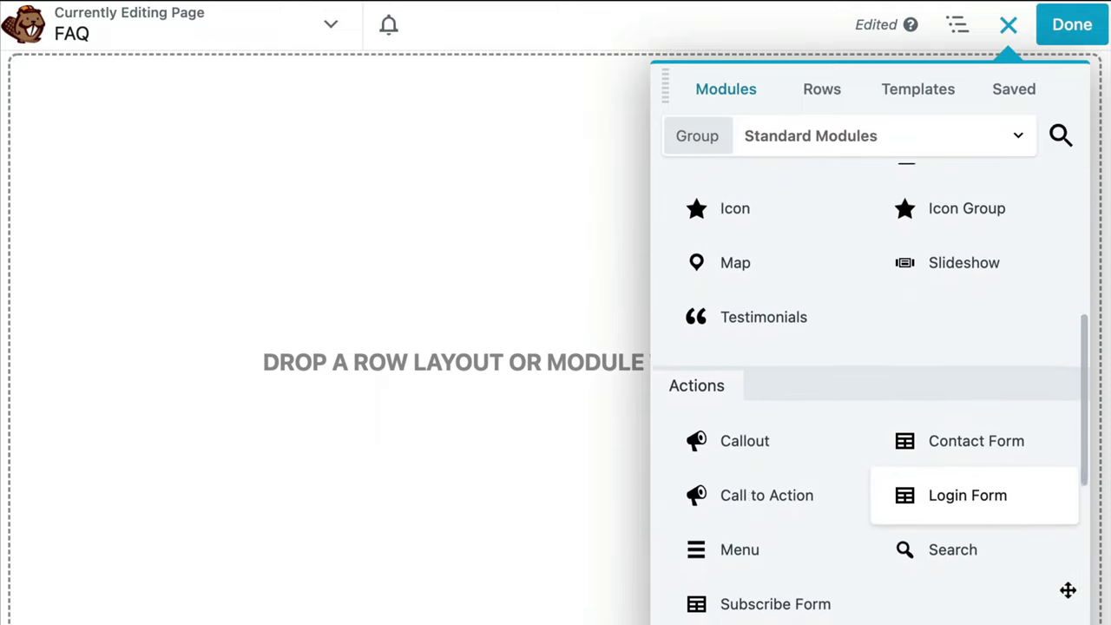
scroll(1068, 591, down, 5)
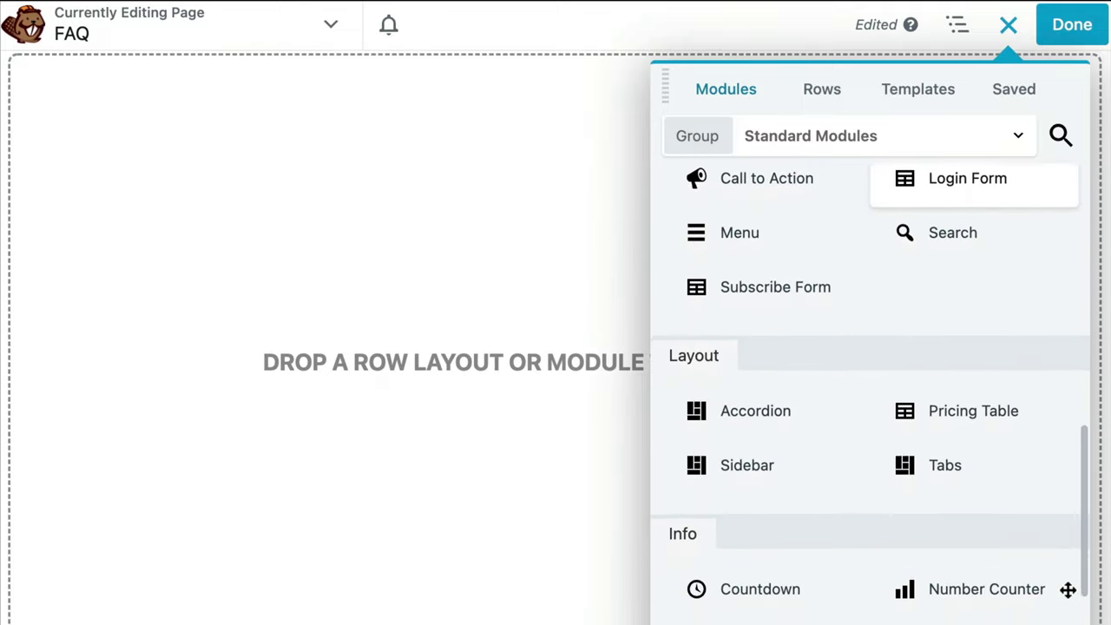
scroll(1068, 591, down, 3)
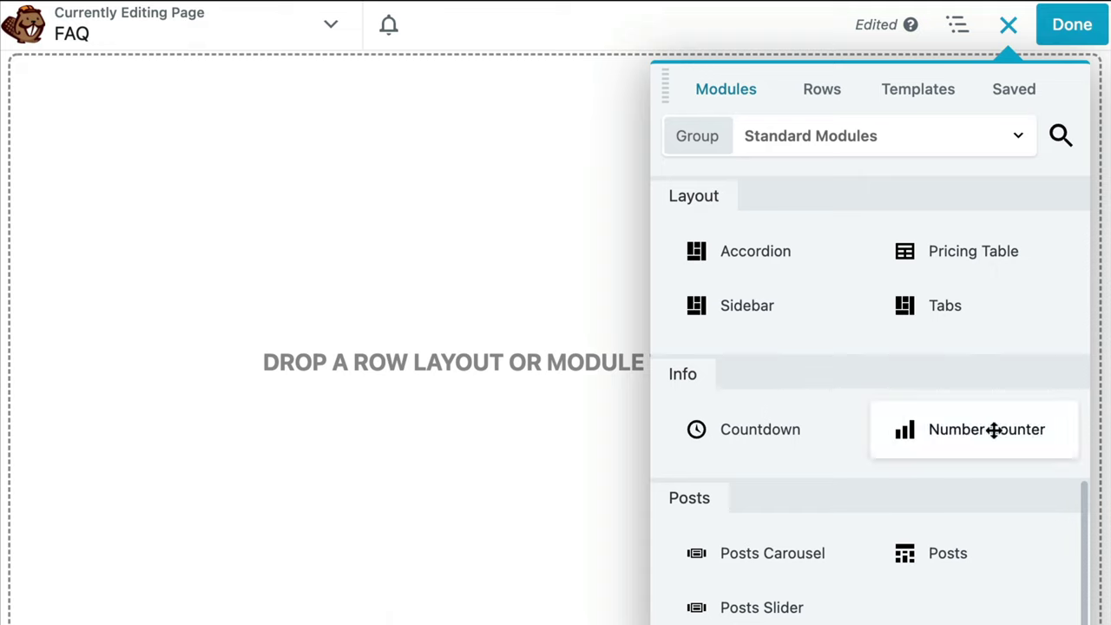
drag(826, 270, 585, 265)
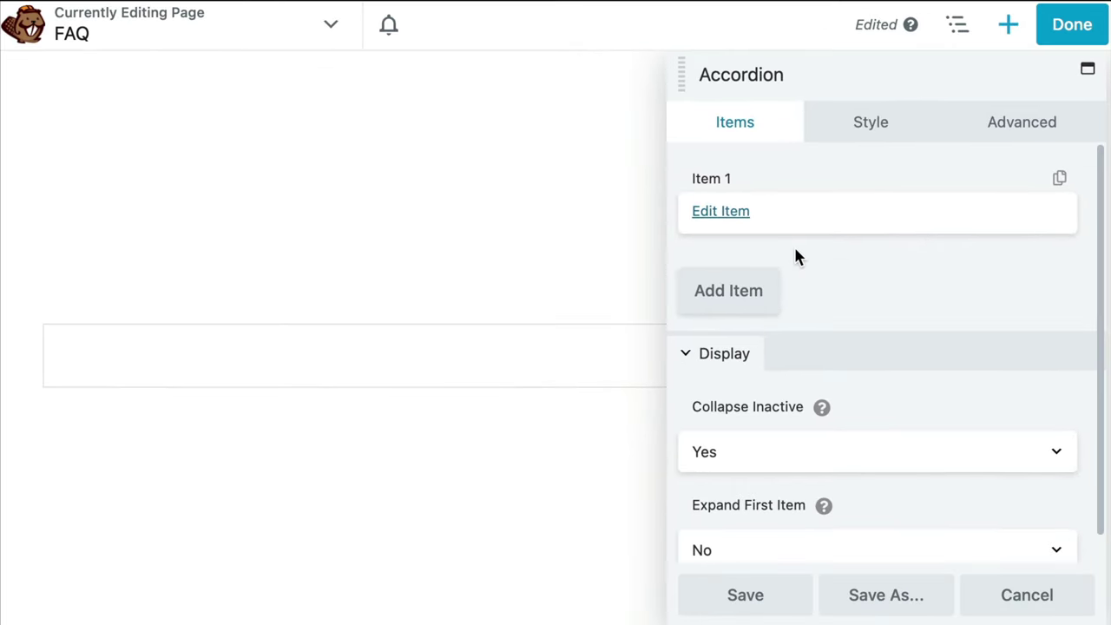
- Label the first accordion item 'How to add FAQ section to WordPress?' and paste its Accordion Module answer
click(744, 220)
text(How to a)
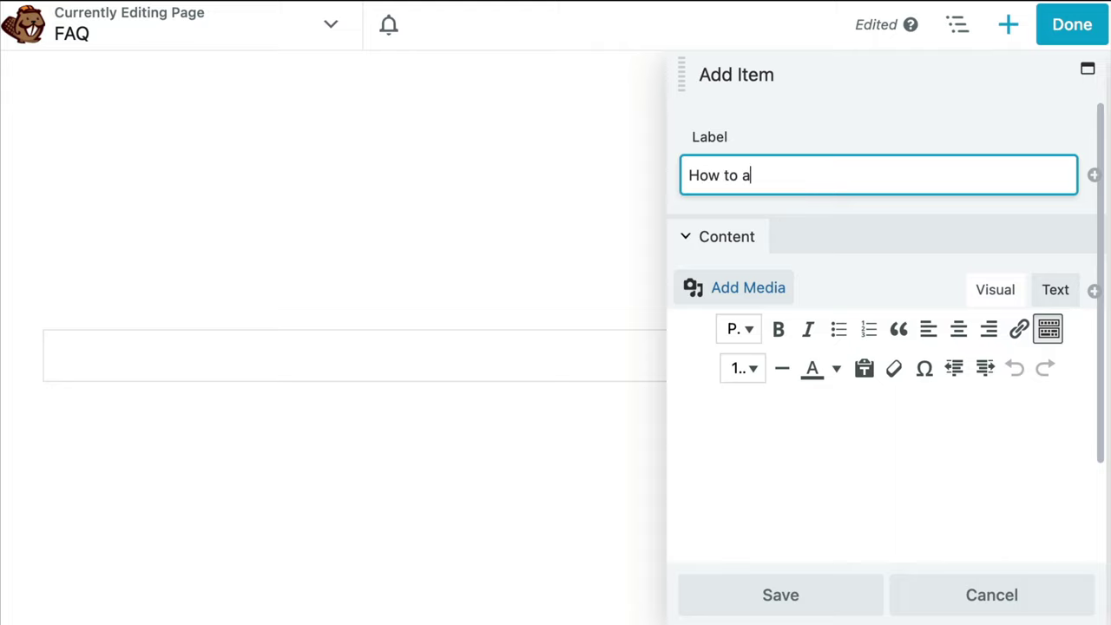
text(dd FAQ section )
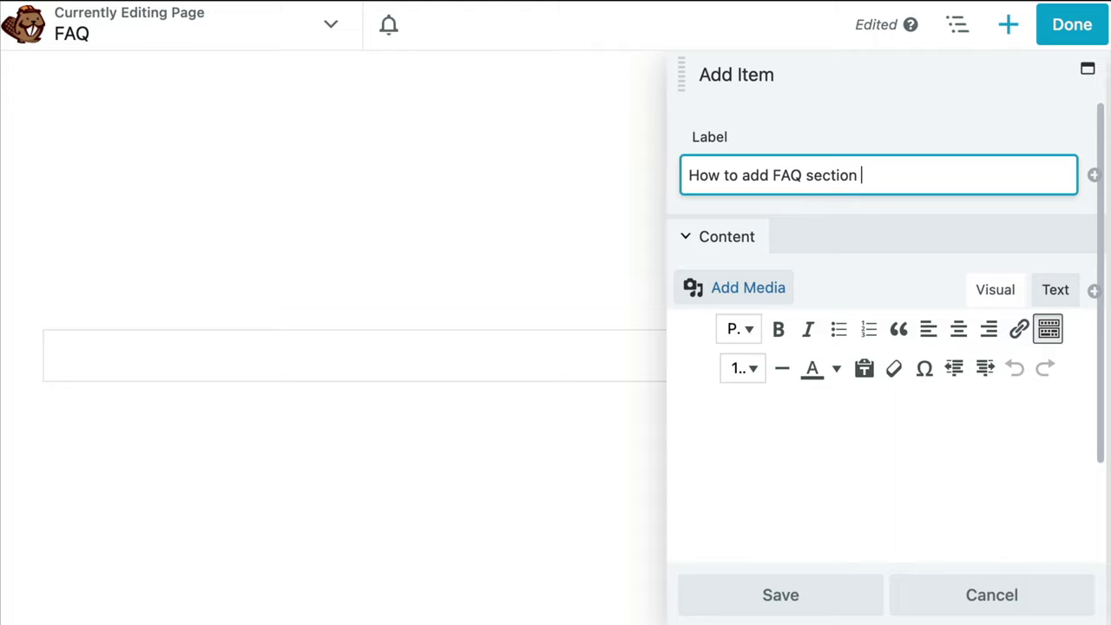
text(to WordPress?)
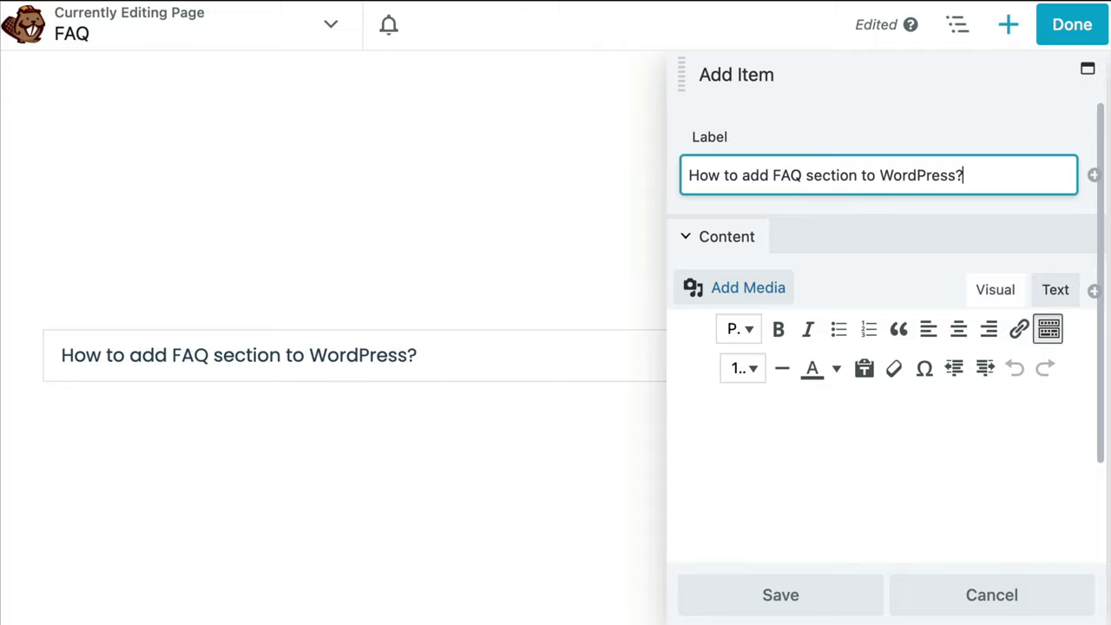
click(695, 419)
text(The first way to create a FAQ section is with the Accordion Module that is available with any premium version of Beaver Builder.)
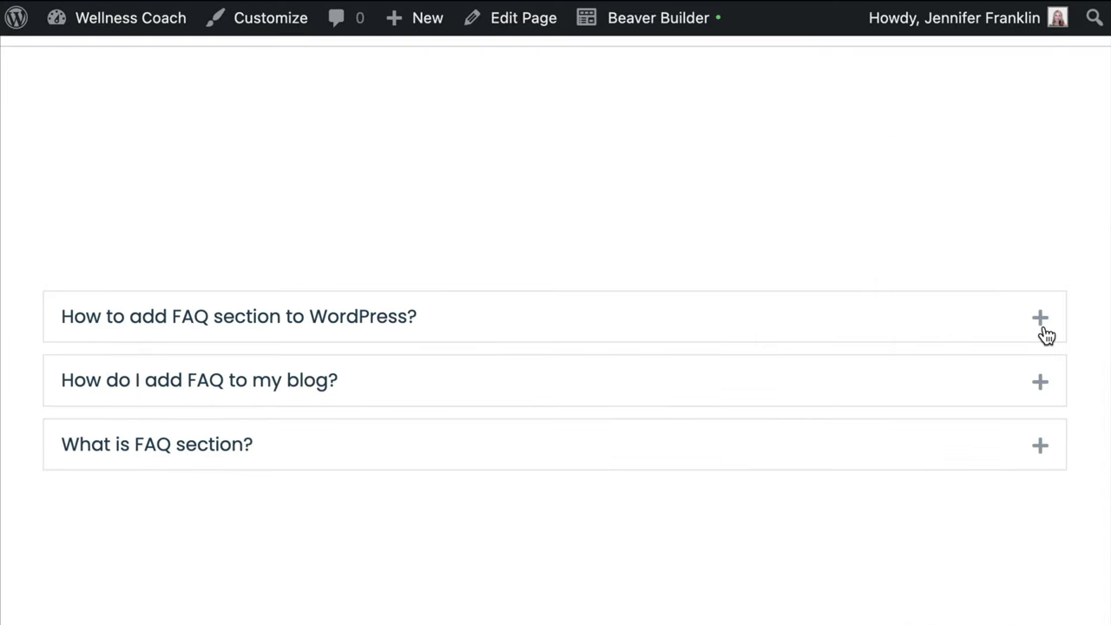
click(1045, 330)
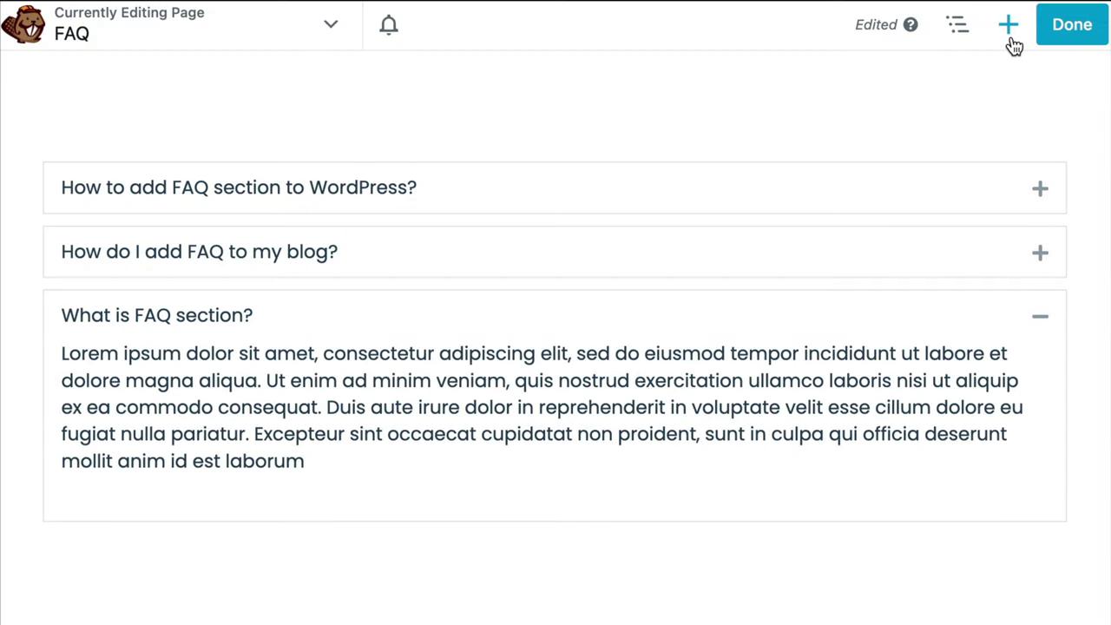
- Show the row layouts filtered to the Prebuilt Rows > FAQ group
click(1012, 40)
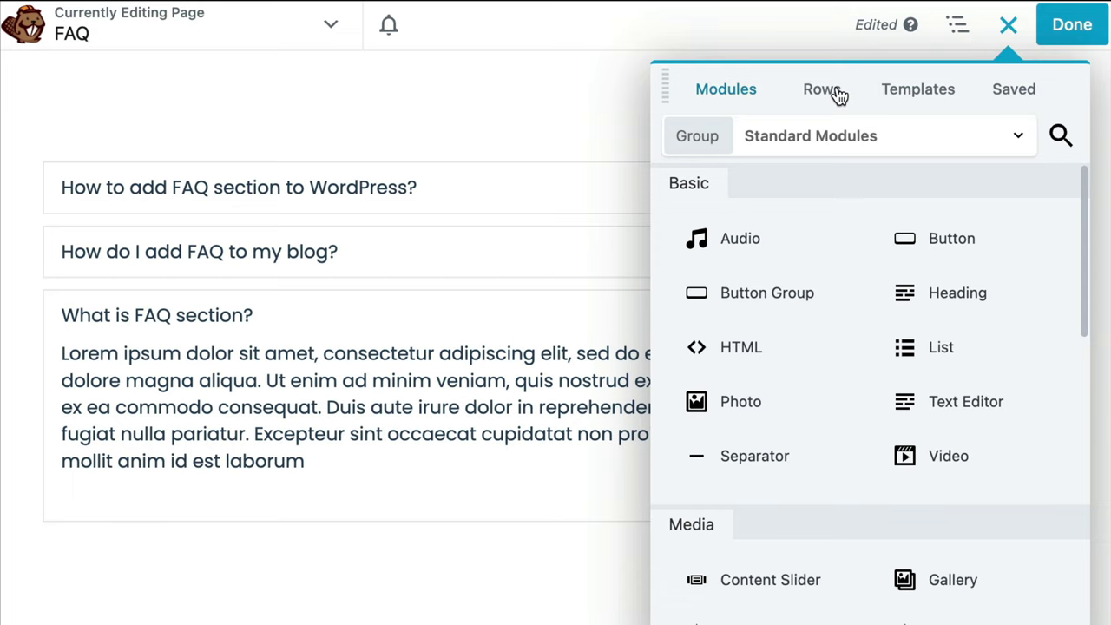
click(838, 94)
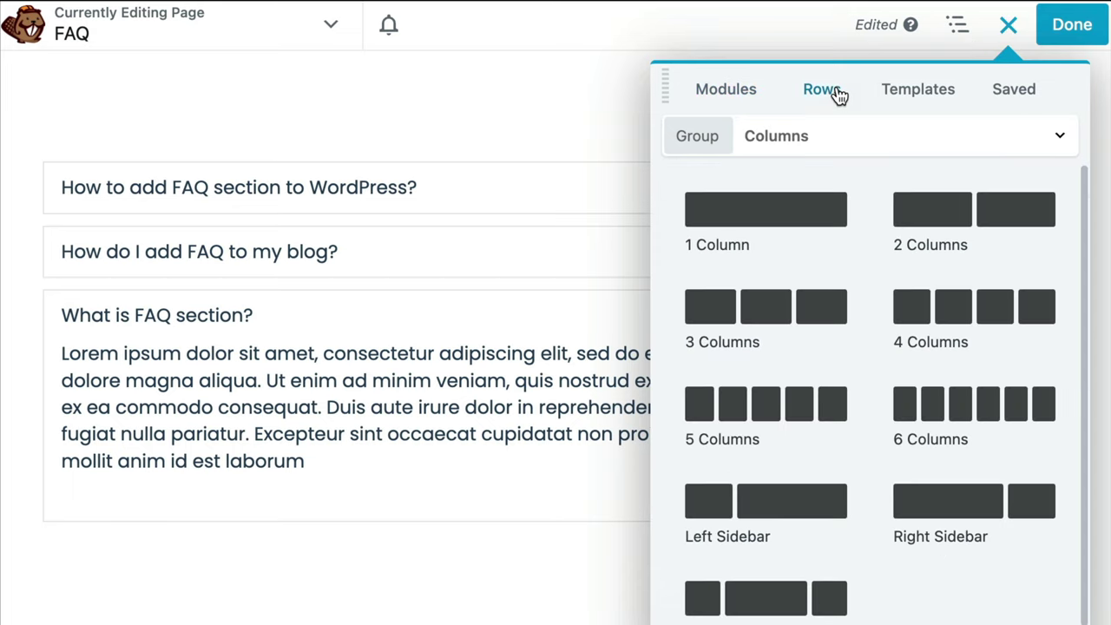
click(936, 144)
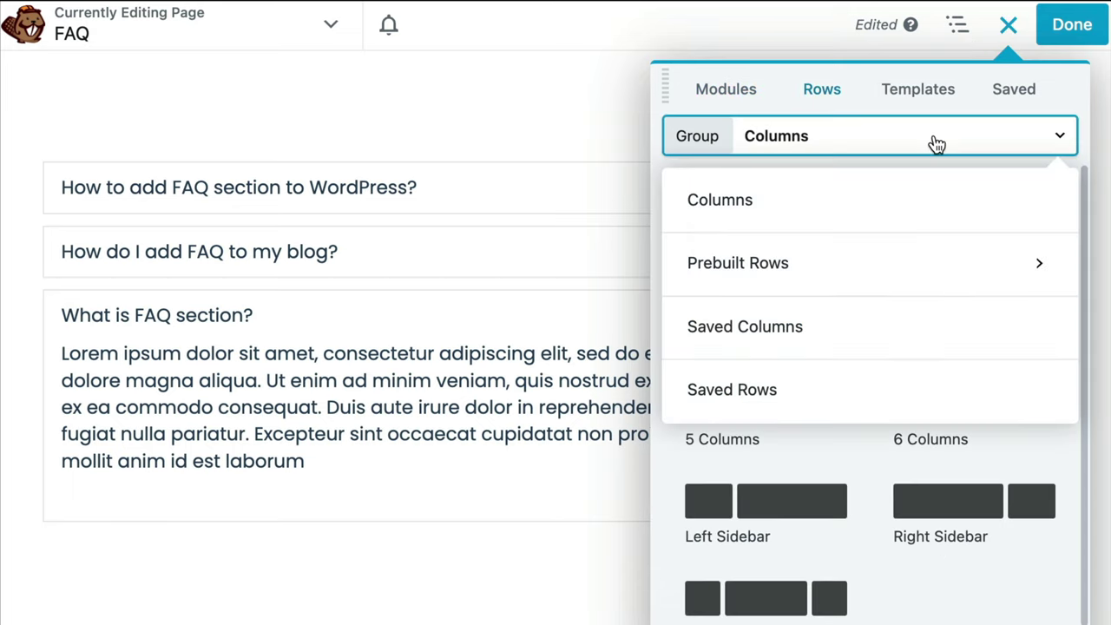
click(938, 263)
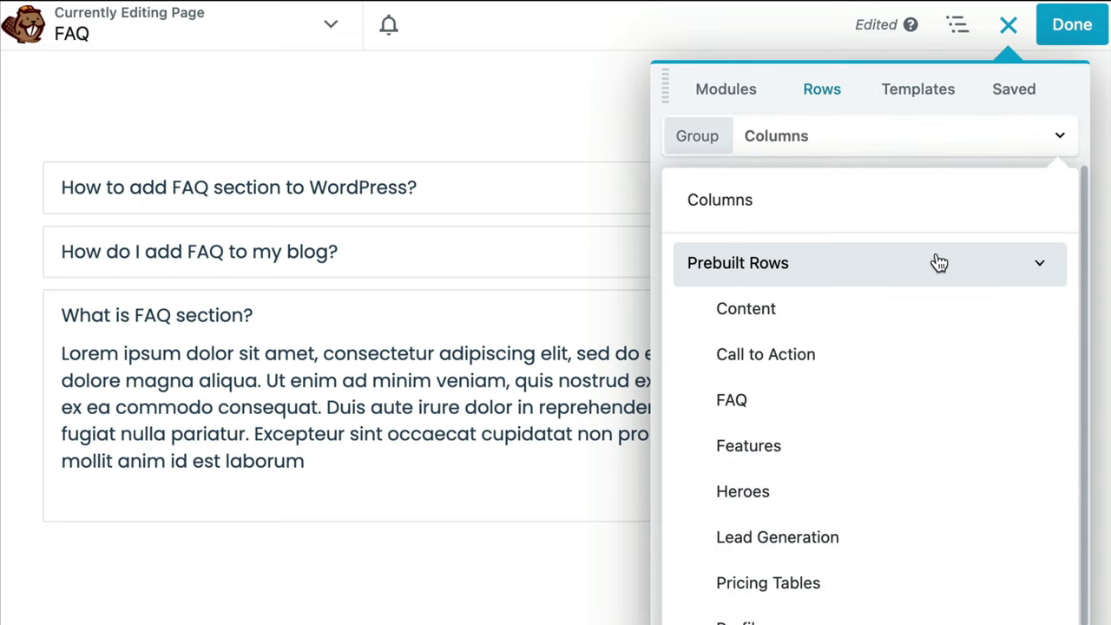
click(938, 399)
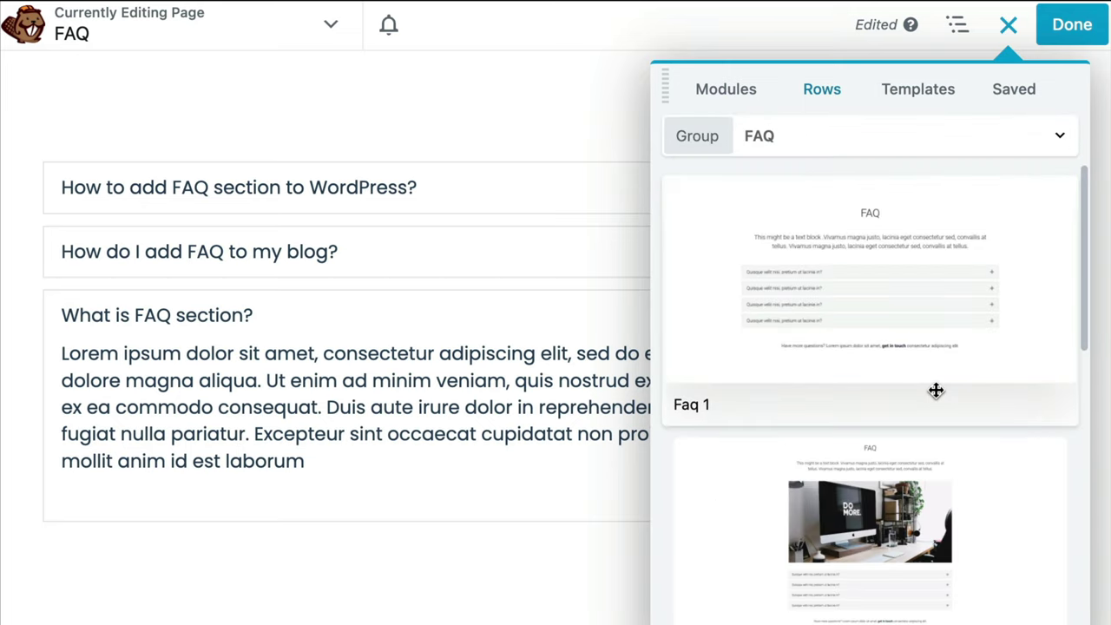
- Browse the FAQ row layouts and place the Faq 3 row on the page
scroll(1088, 487, down, 9)
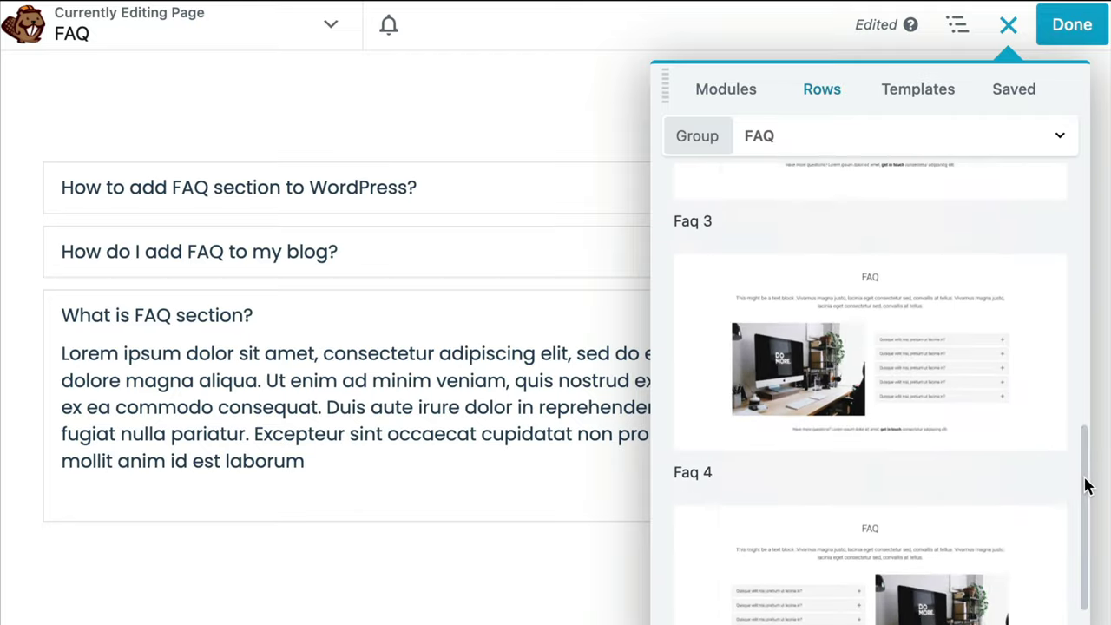
scroll(1088, 486, down, 1)
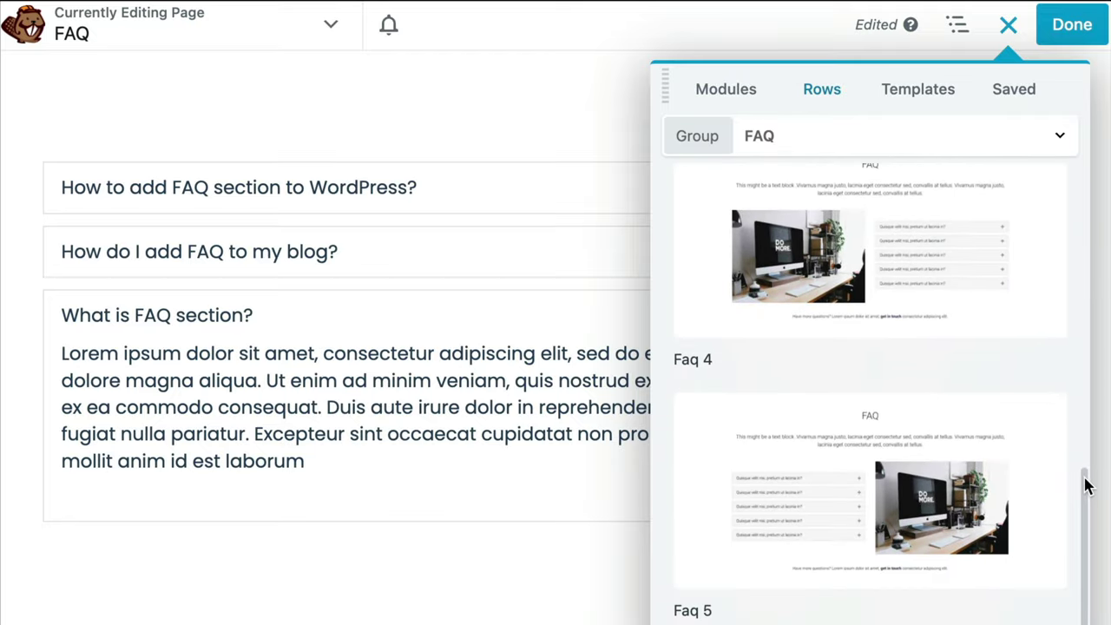
scroll(1087, 486, up, 6)
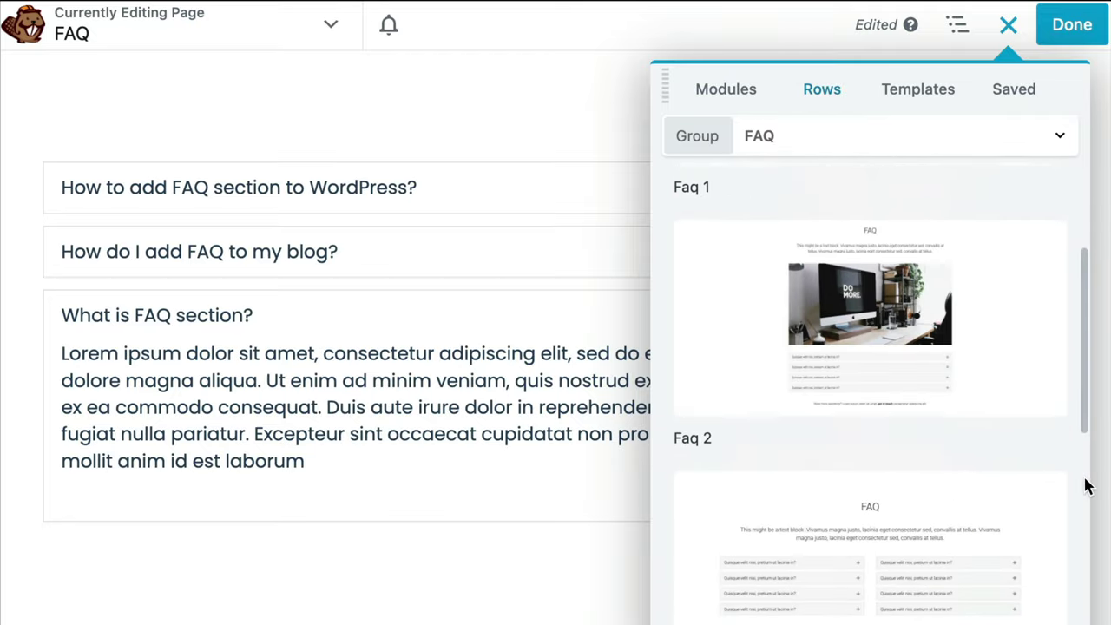
scroll(1088, 486, down, 3)
scroll(1088, 487, down, 2)
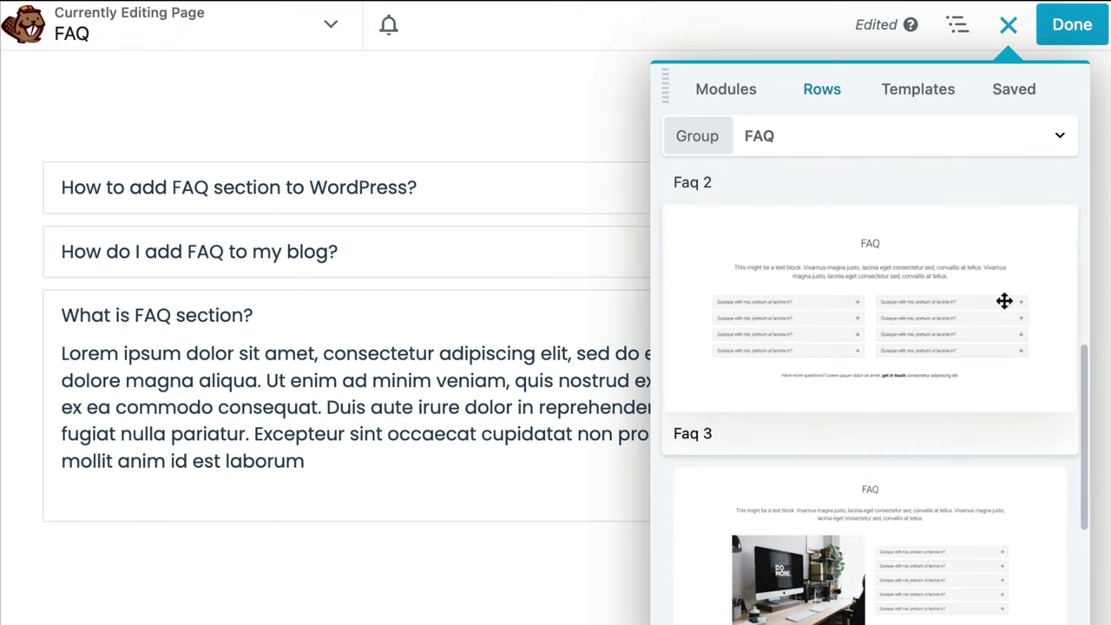
drag(1004, 301, 618, 52)
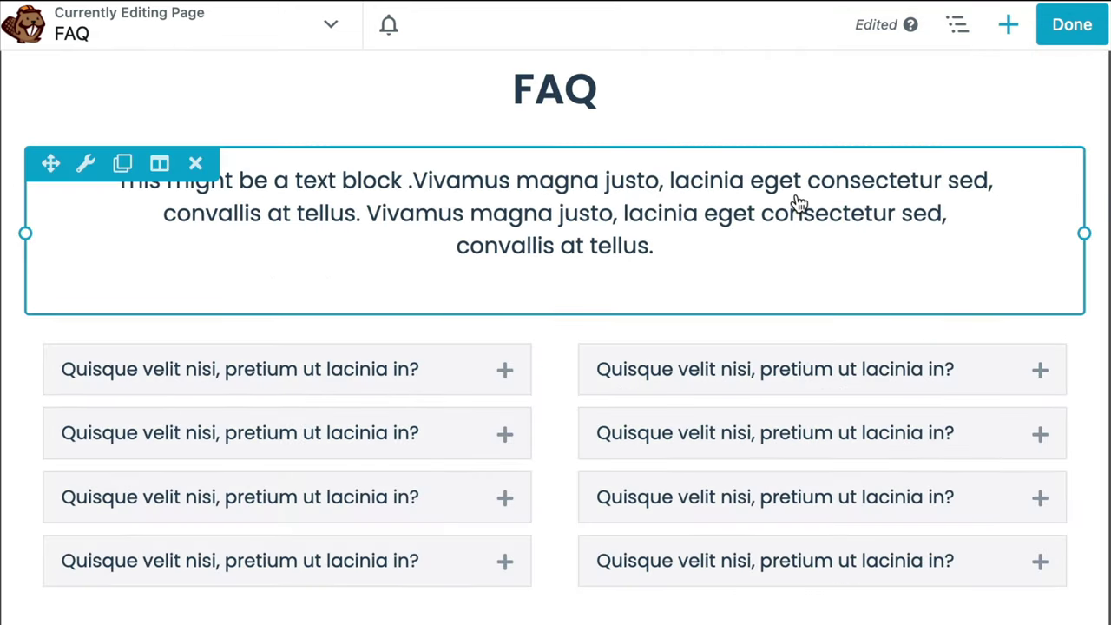
- Replace the Faq 3 row's intro text with the heading 'See the FAQ Module in Action!'
click(799, 202)
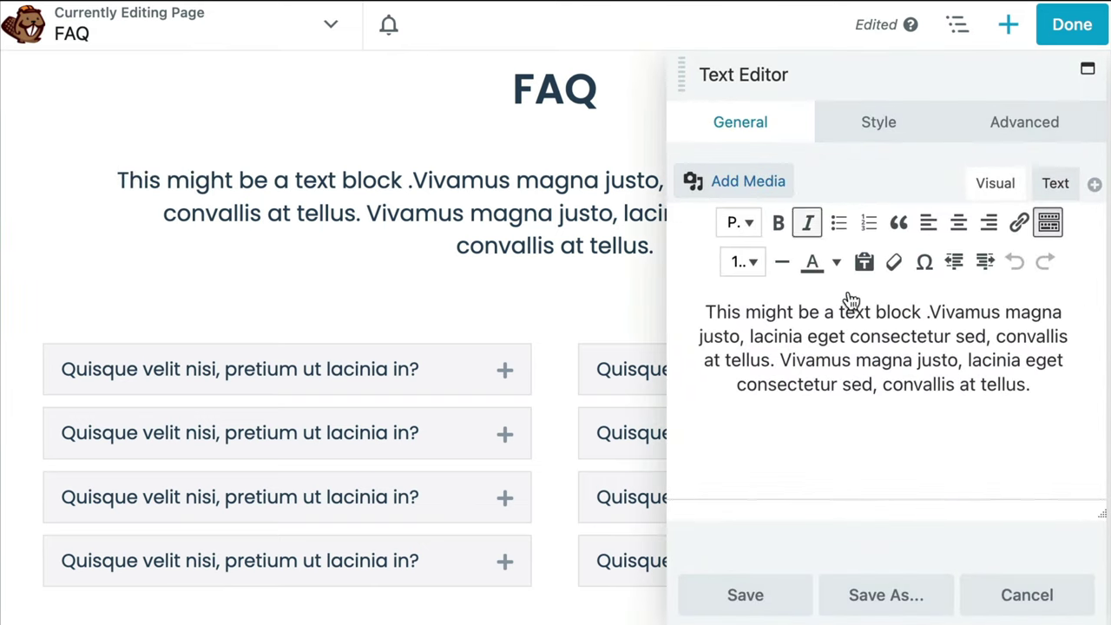
drag(1037, 380, 697, 303)
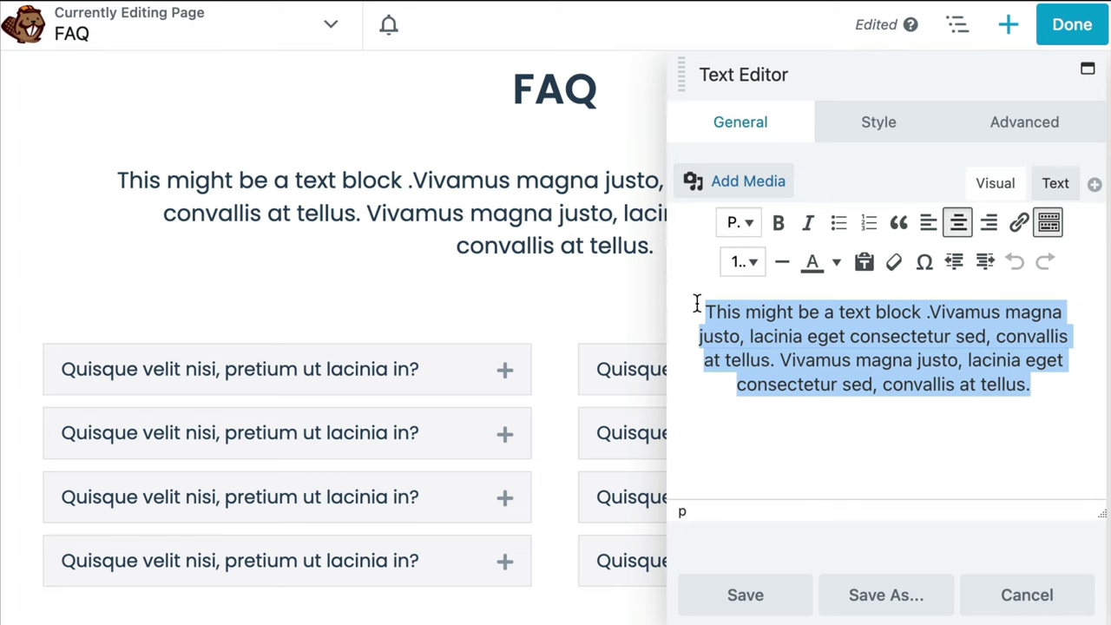
text(See the FAQ Module in Action!)
click(1067, 35)
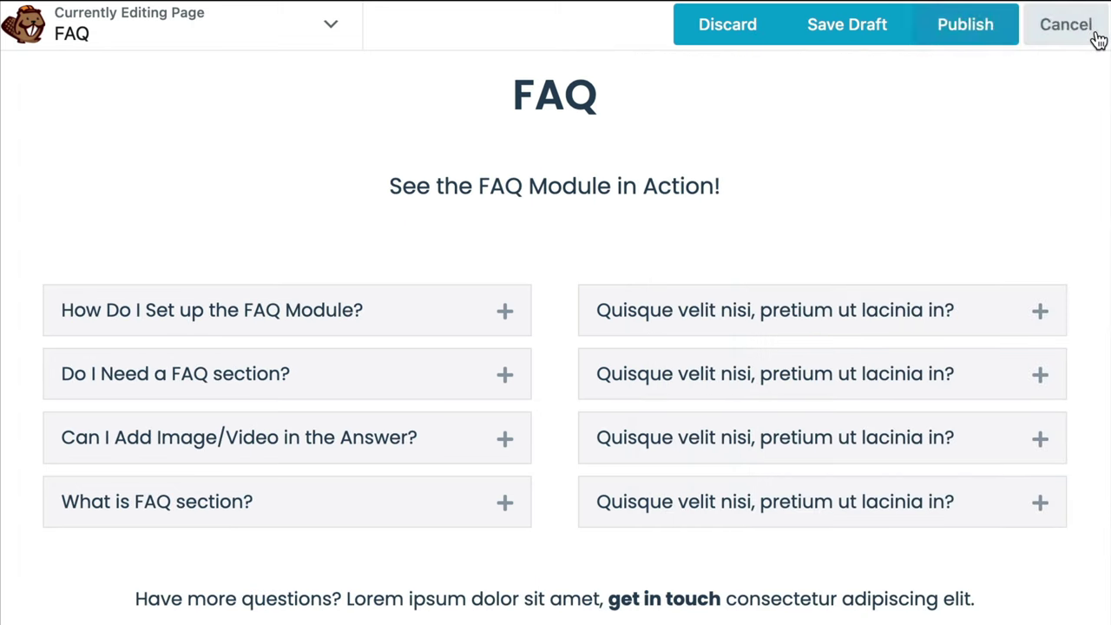
- Publish the FAQ page and expand the first three FAQ questions on the live page
click(1009, 43)
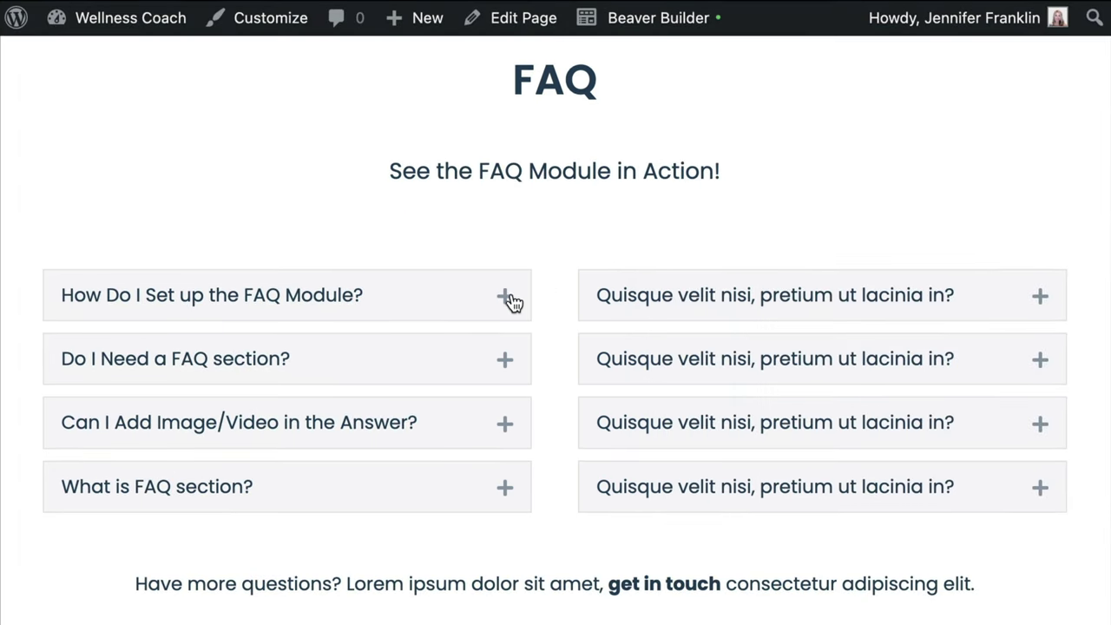
click(511, 297)
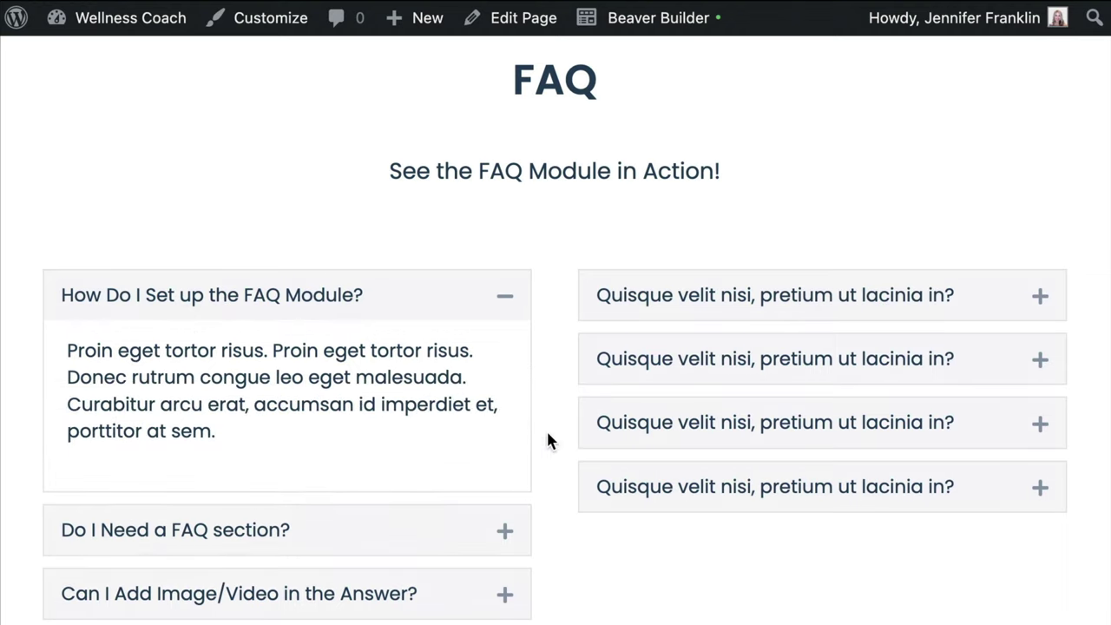
click(512, 530)
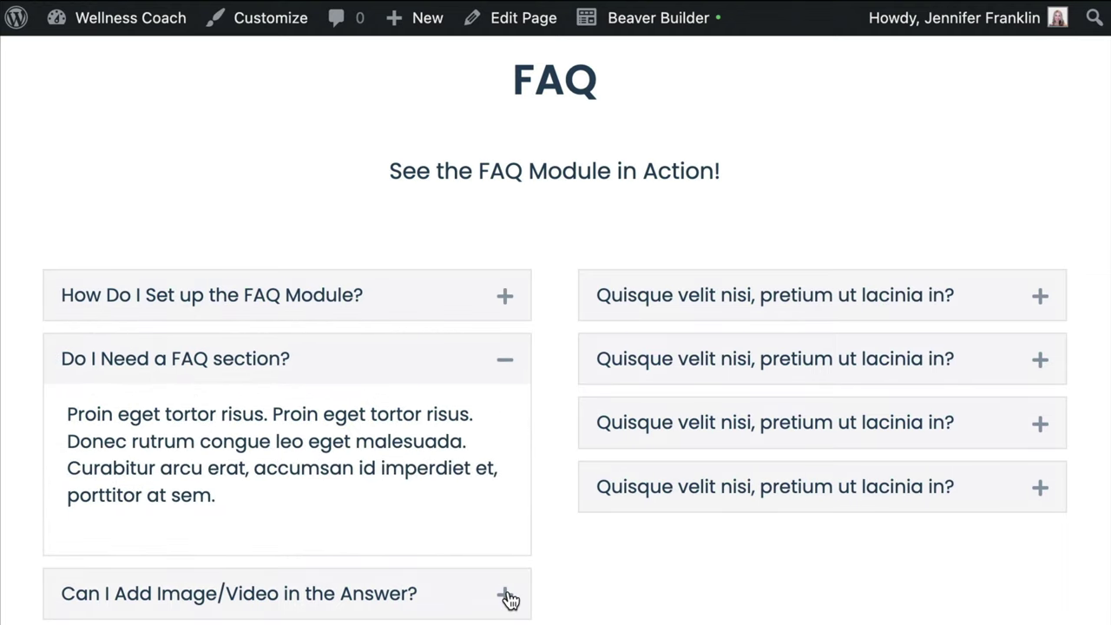
click(508, 595)
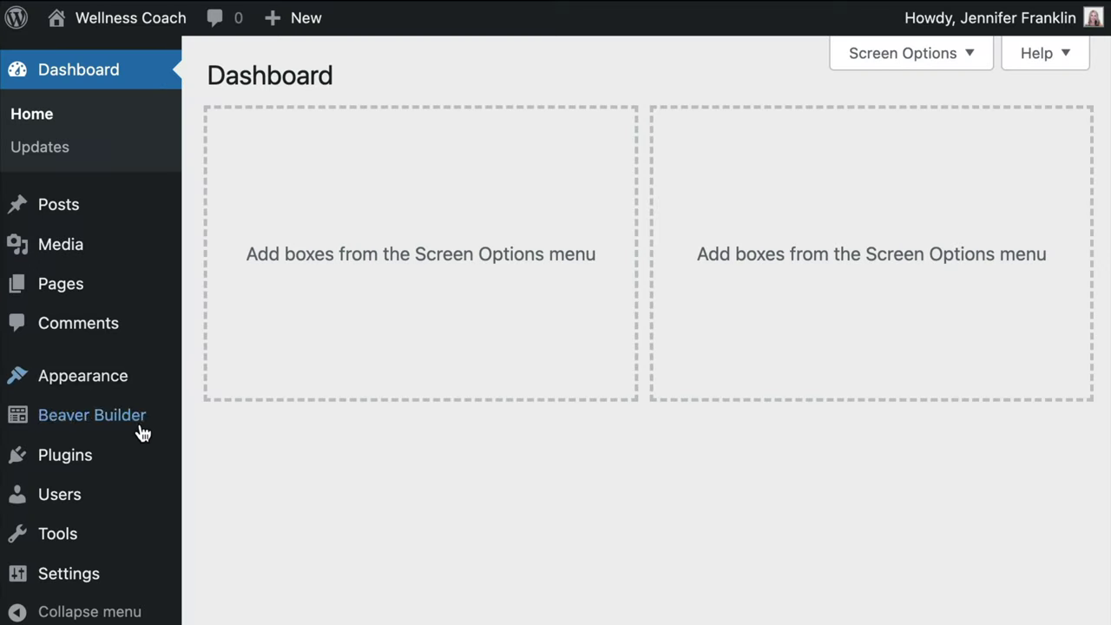
- Go to Plugins > Installed Plugins and scroll to the PowerPack and UABB add-ons
mouse_move(139, 458)
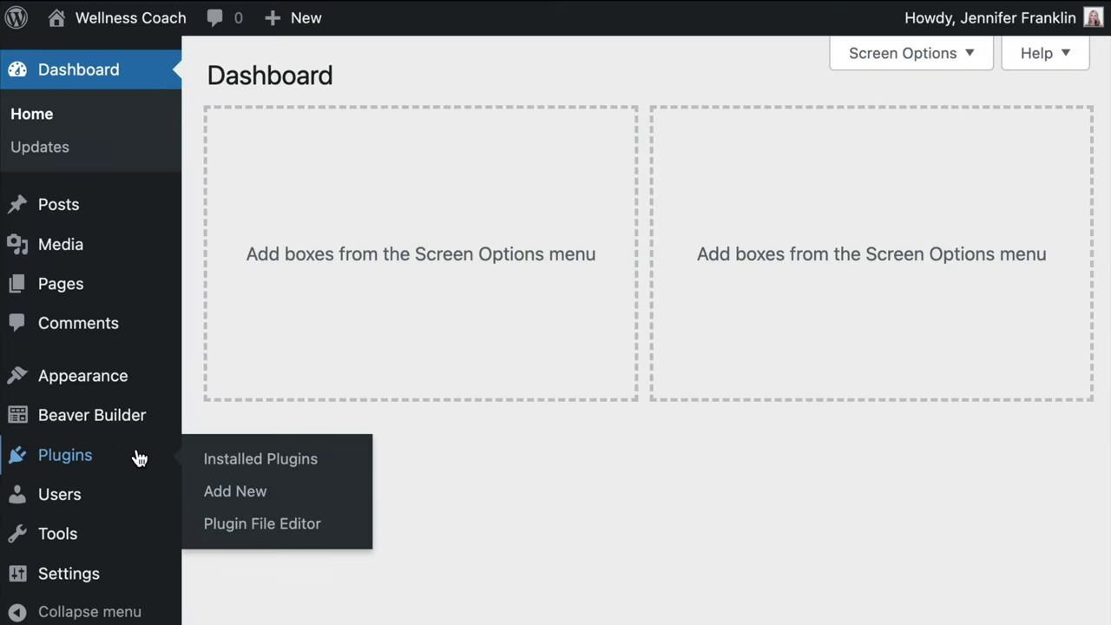
click(353, 469)
scroll(649, 330, down, 5)
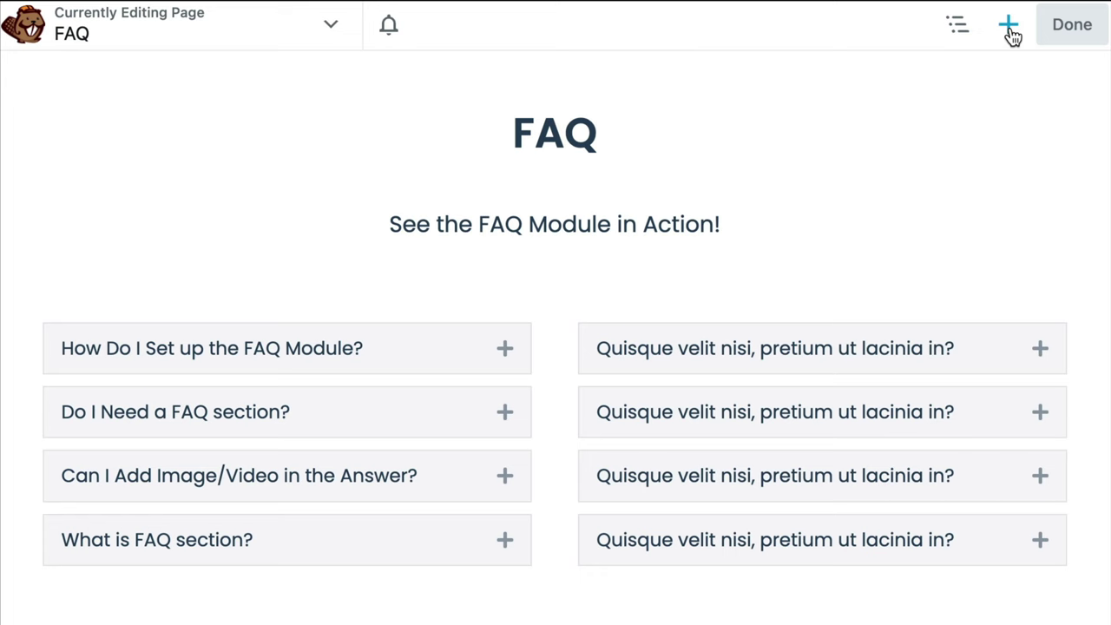
- Search the modules for 'faq' and add the UABB FAQ Schema module to the page
click(1007, 26)
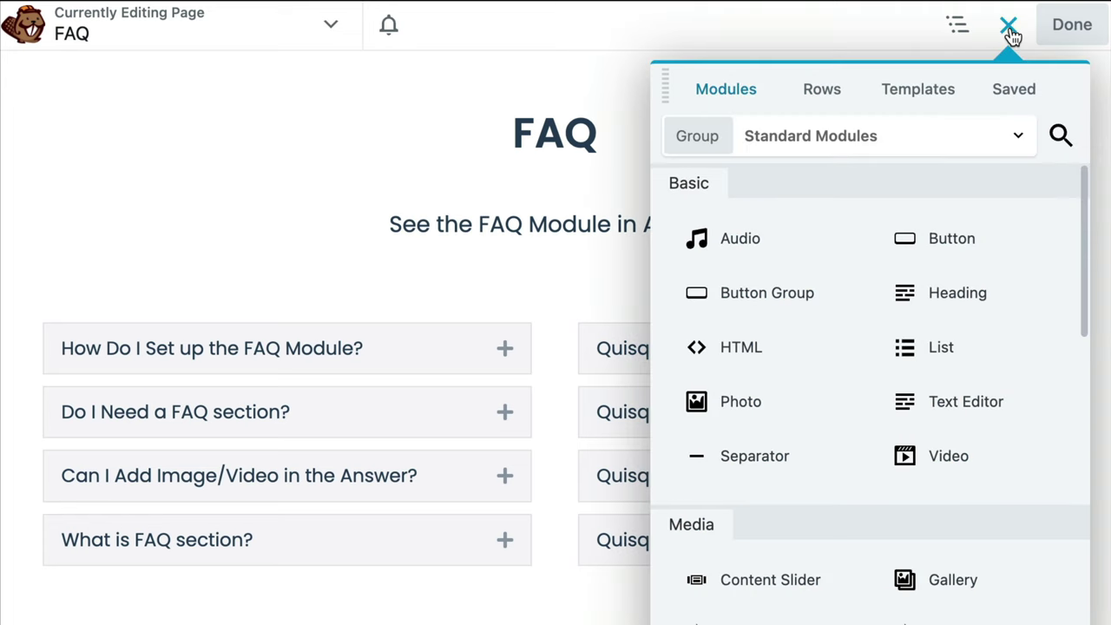
click(1066, 139)
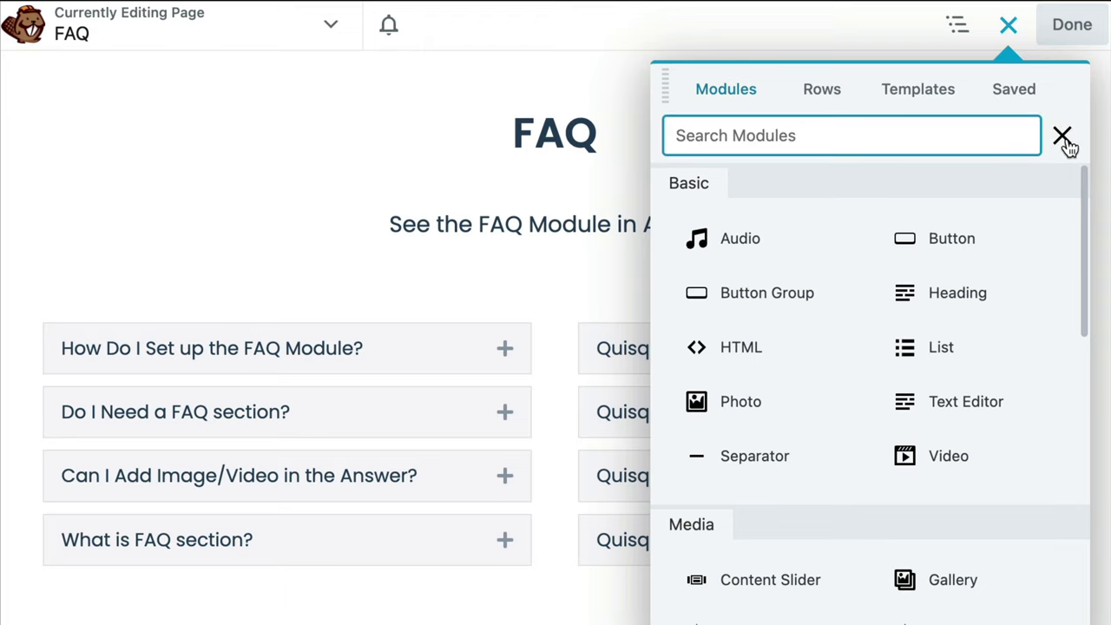
text(faq)
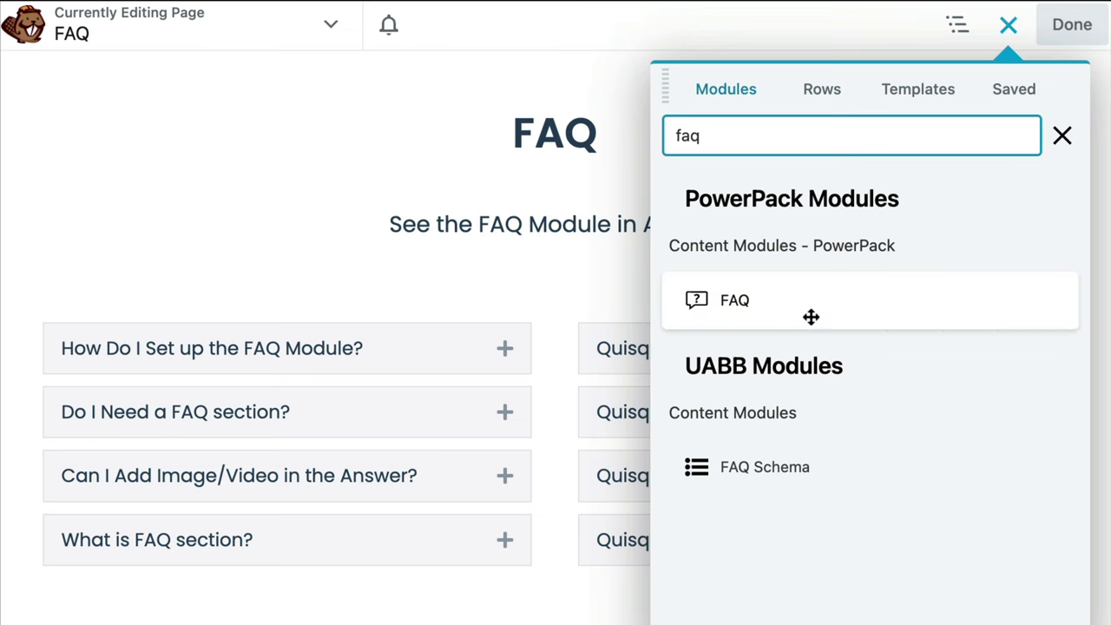
drag(835, 467, 333, 442)
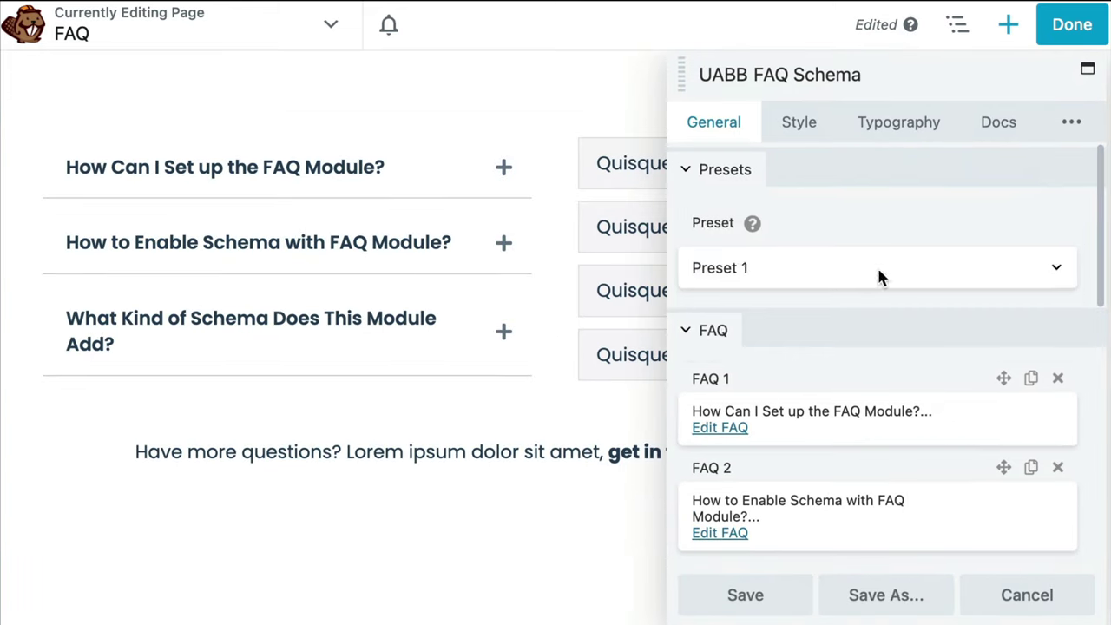
- Preview Presets 2, 3, 4 and 5 on the FAQ Schema module, then return to Preset 1
click(877, 271)
click(874, 293)
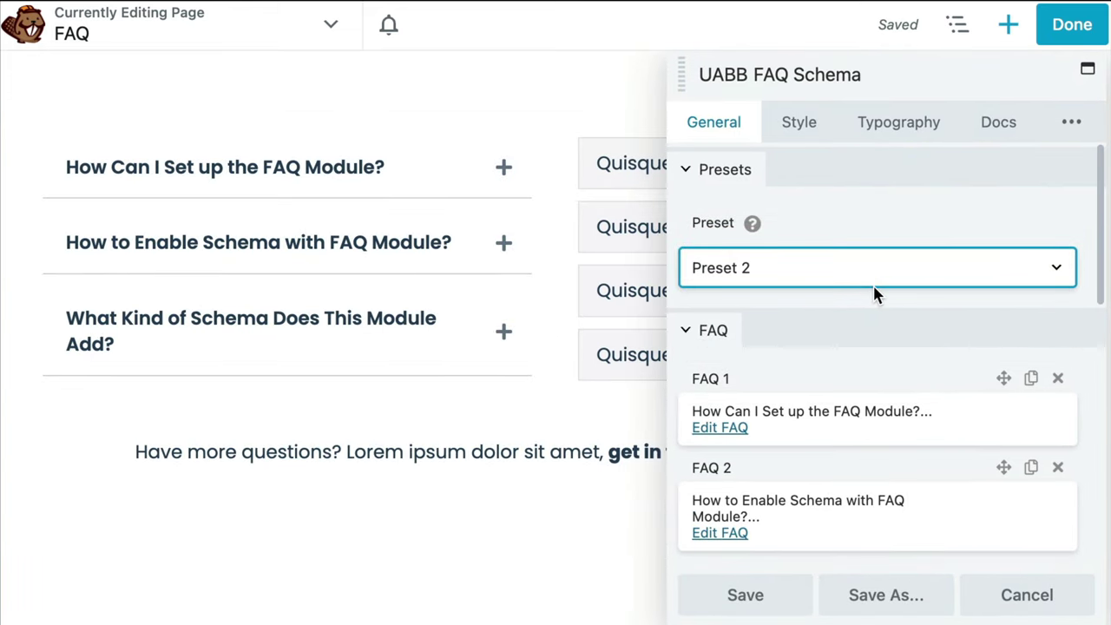
click(875, 286)
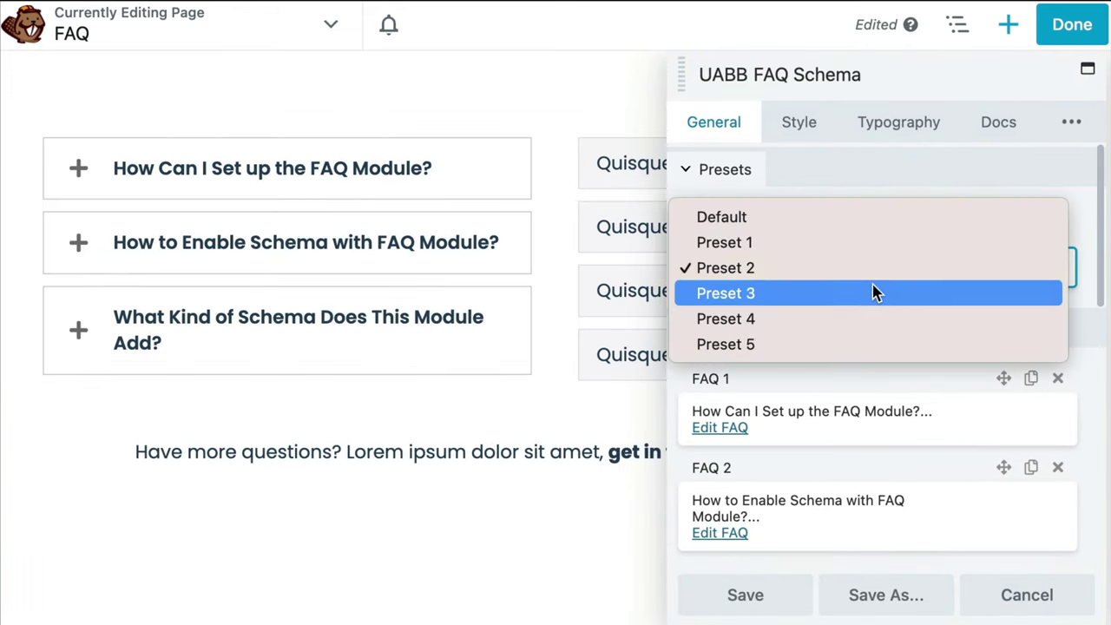
click(874, 293)
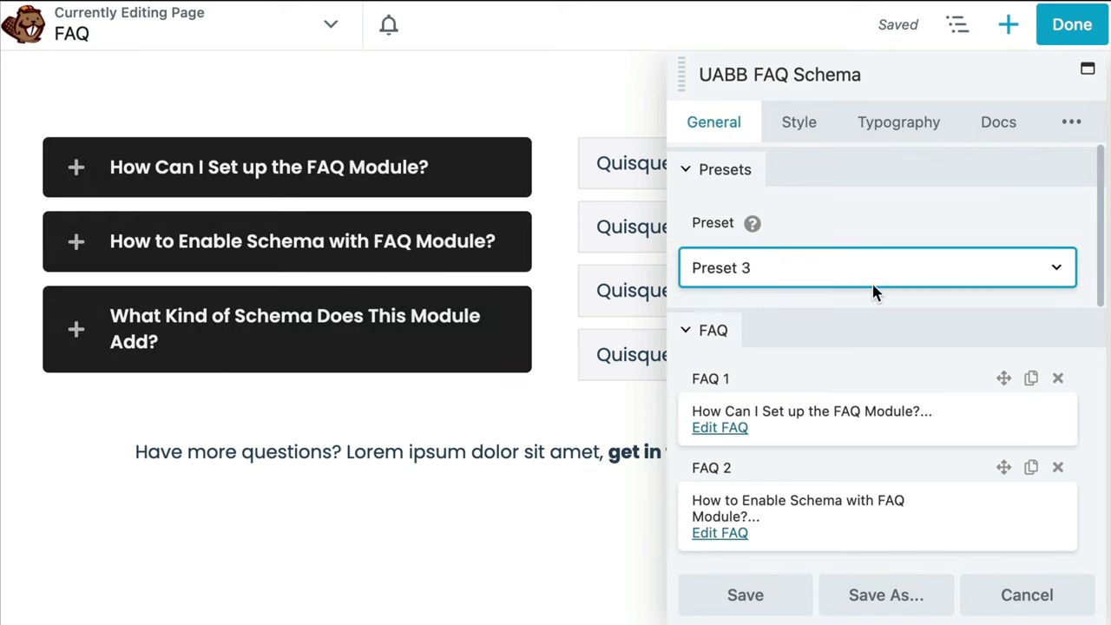
click(873, 276)
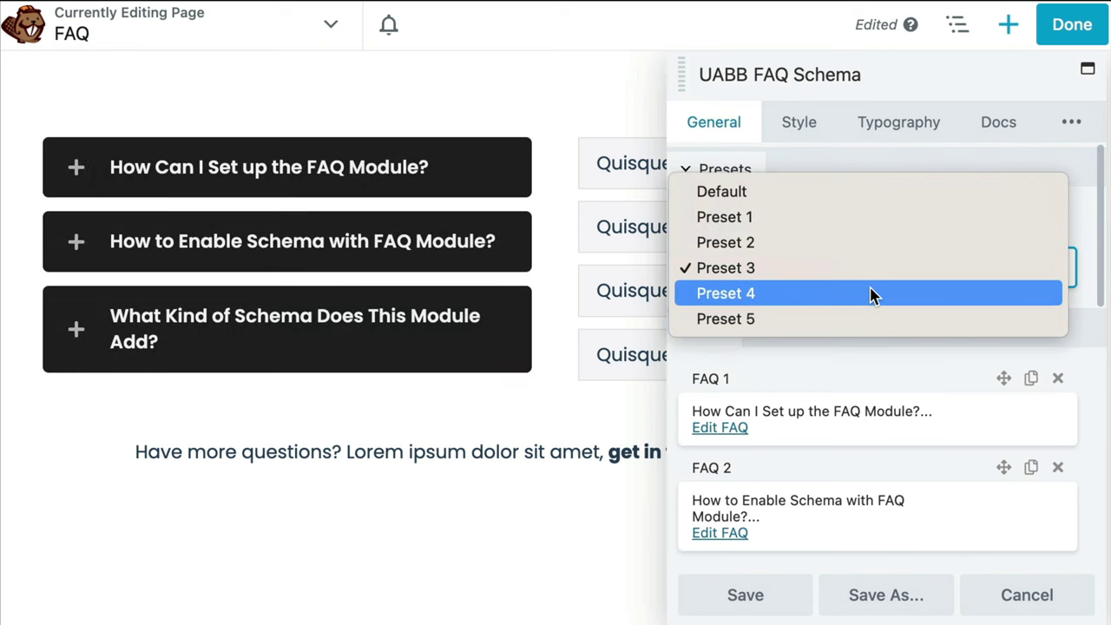
click(872, 293)
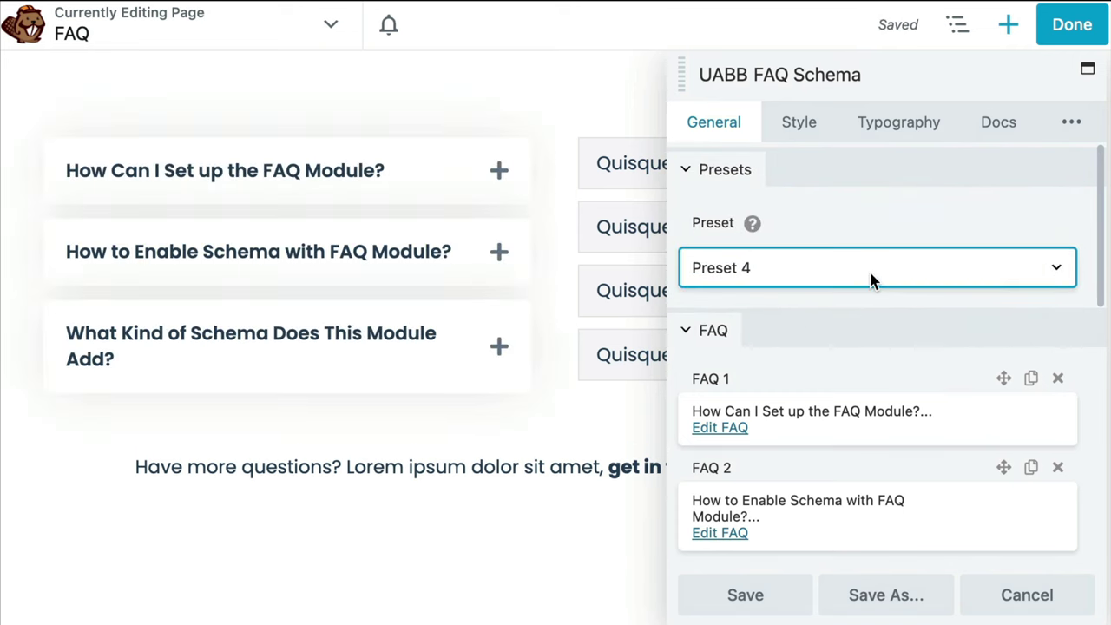
click(872, 279)
click(865, 292)
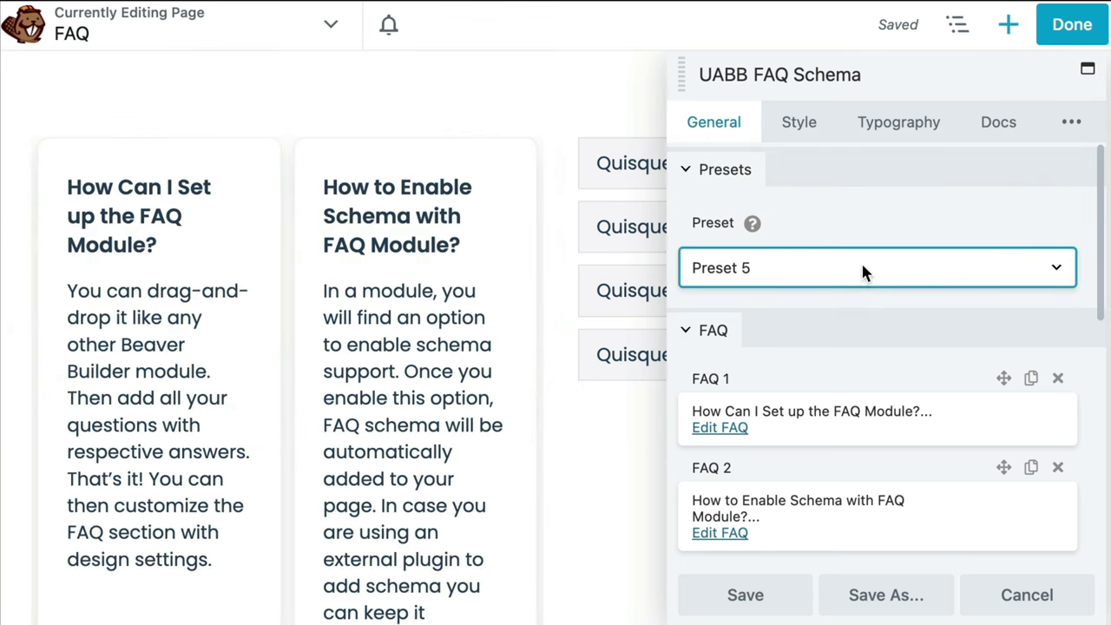
click(862, 266)
click(849, 167)
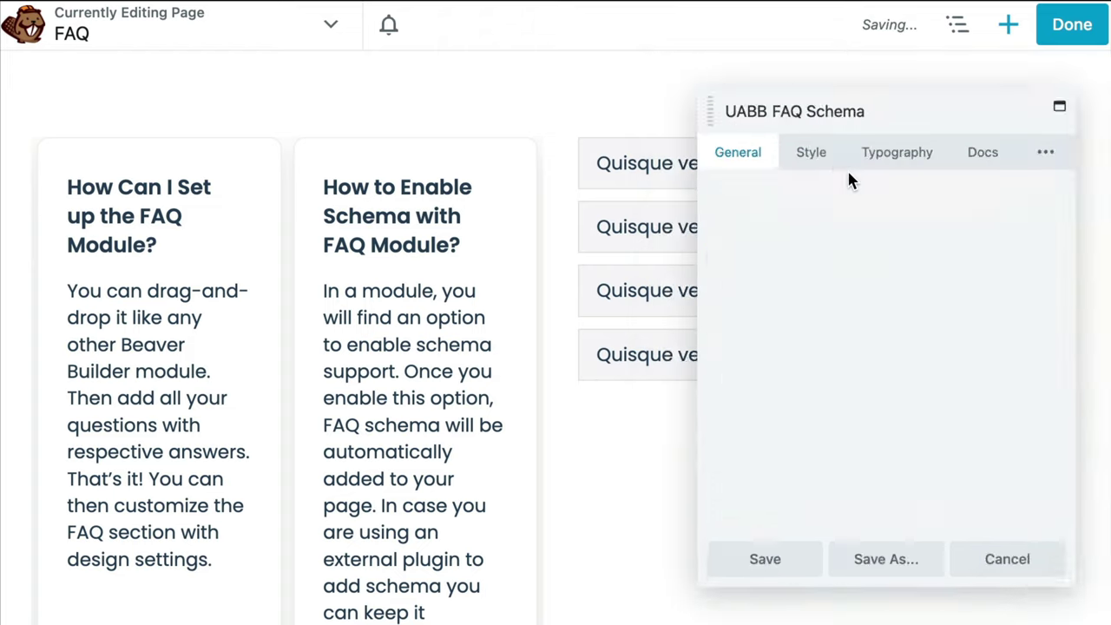
- Set Enable Schema Markup to Yes in the FAQ Schema module's Schema Markup section
scroll(829, 421, down, 6)
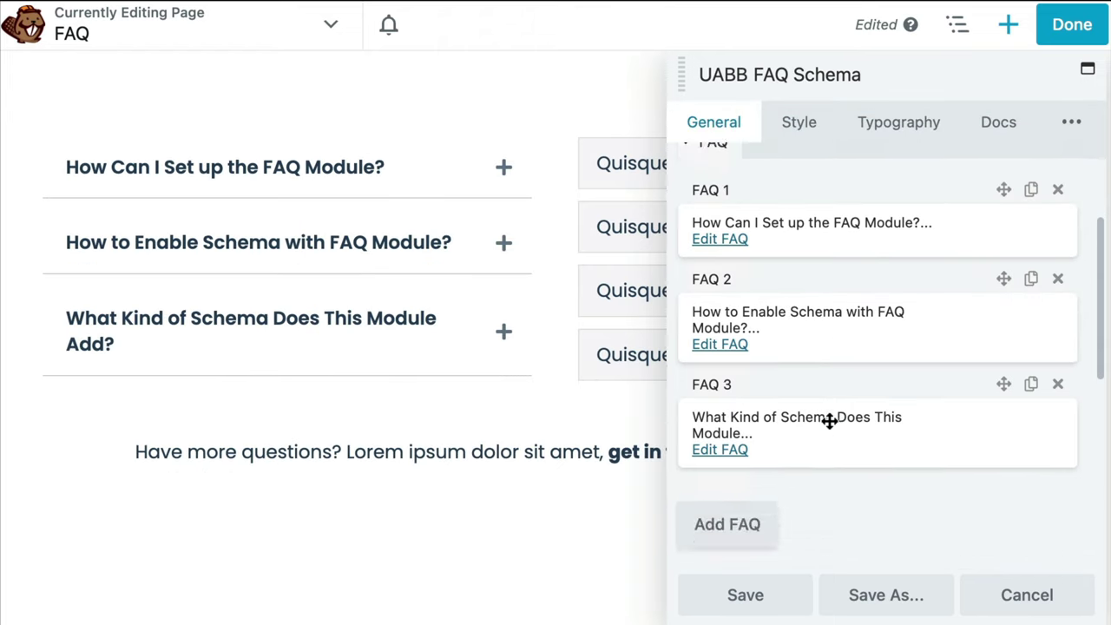
scroll(827, 421, down, 2)
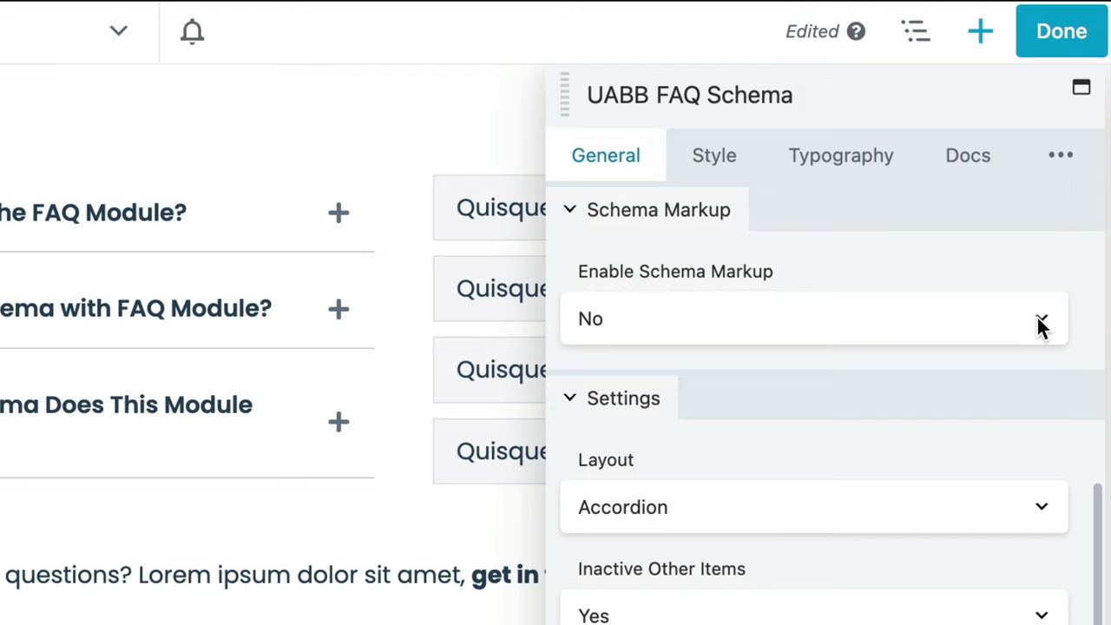
click(1038, 318)
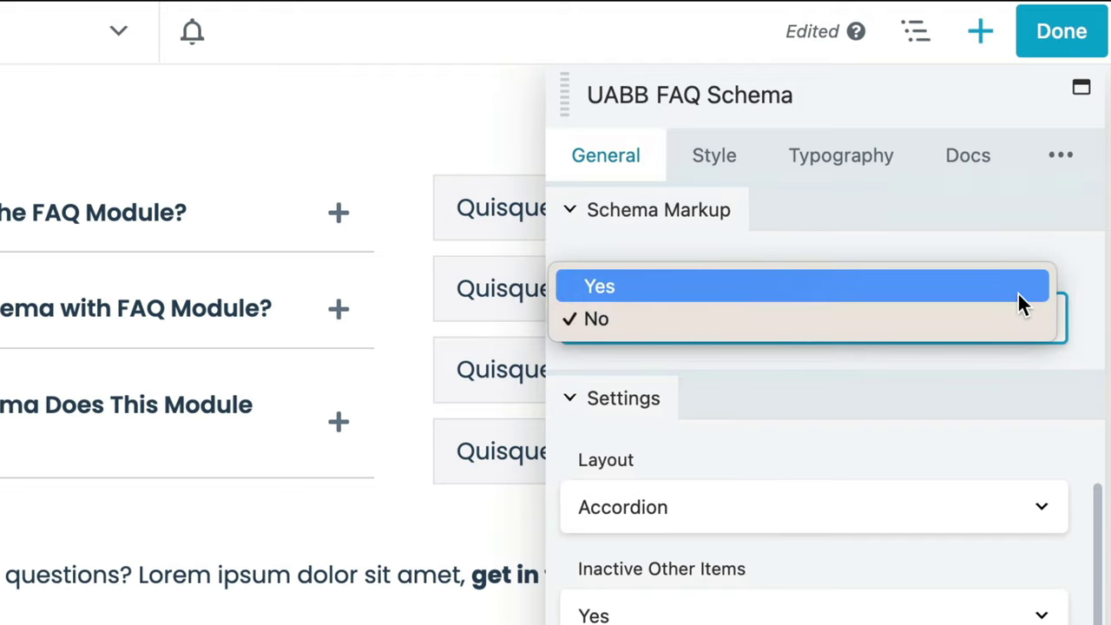
click(1023, 289)
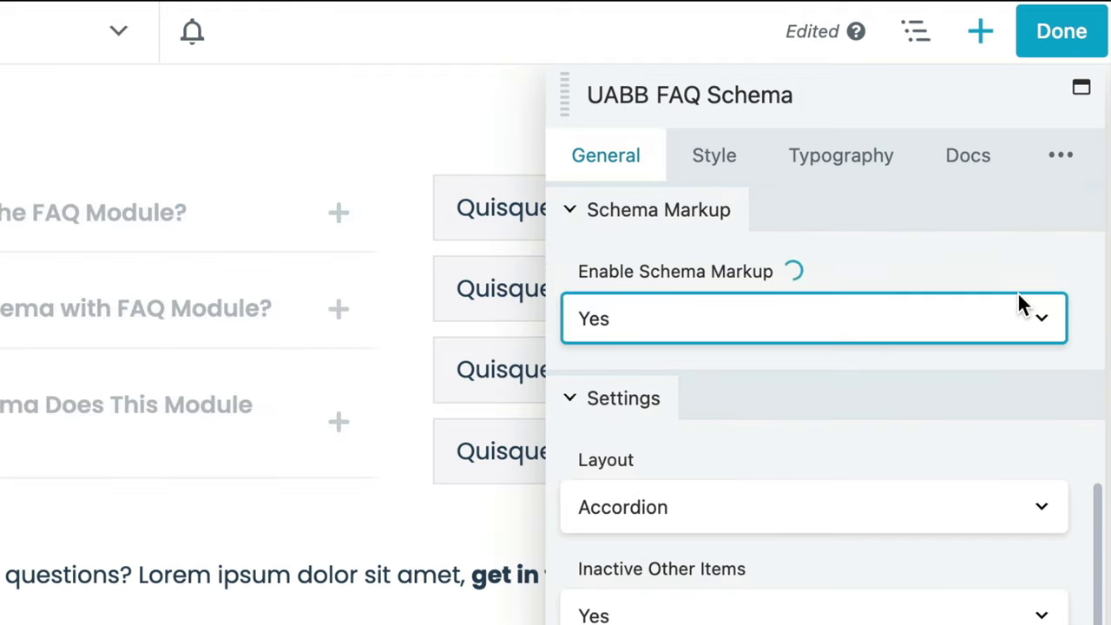